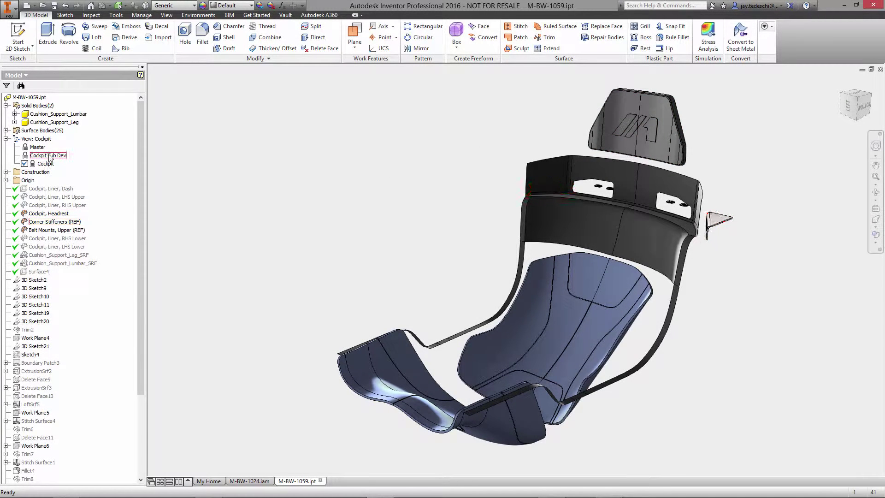
Step: Activate the Cockpit Tub Dev design view under View: Cockpit in the browser
right_click(48, 155)
click(76, 196)
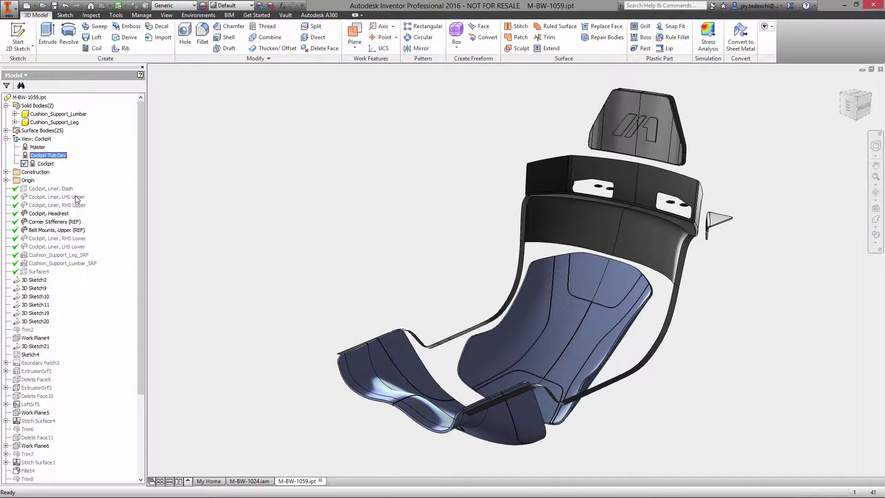
Step: Convert the cushion's band and top faces to a freeform surface with 3 width faces
click(484, 37)
click(552, 302)
click(550, 264)
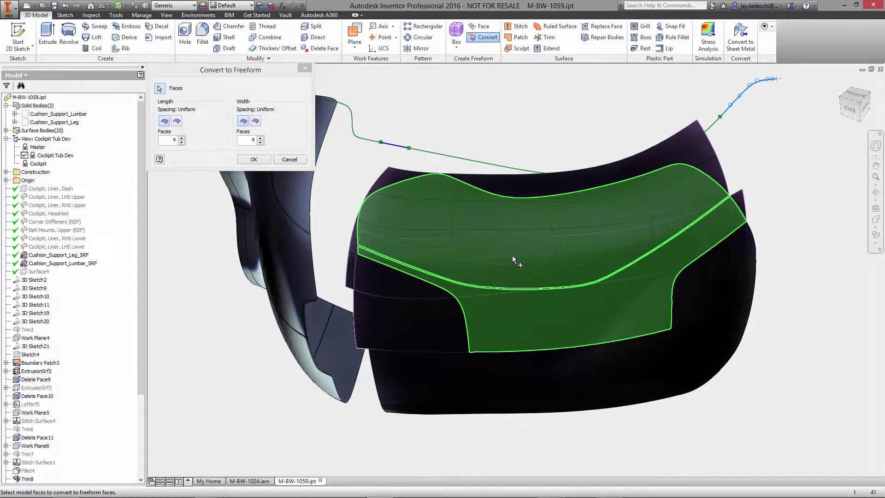
click(260, 143)
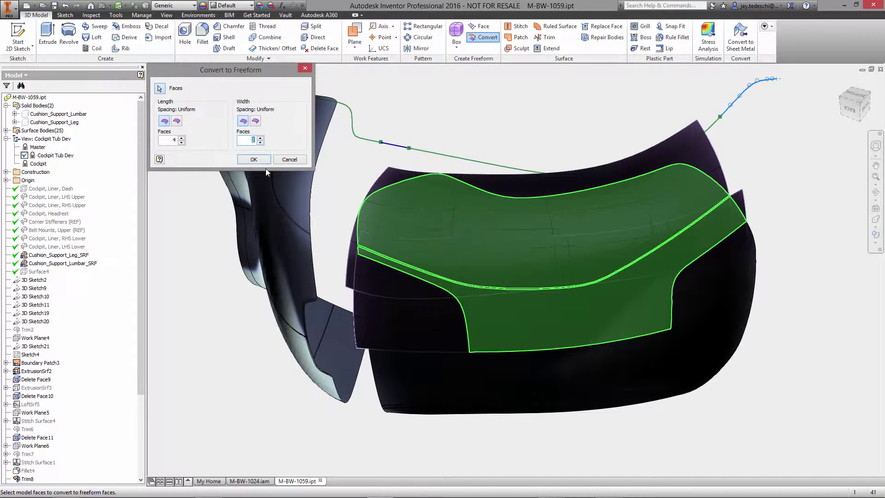
click(253, 159)
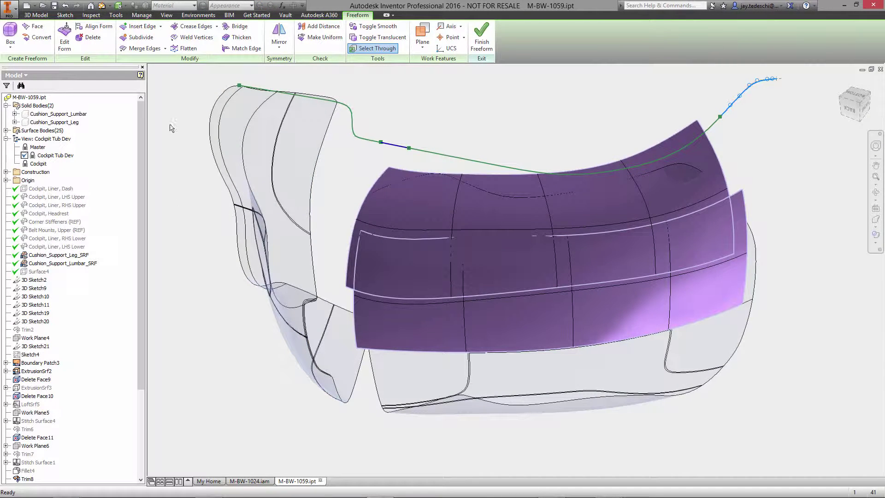
Step: Merge the three band edge segments (set 1) onto the four upper edge segments (set 2)
click(140, 48)
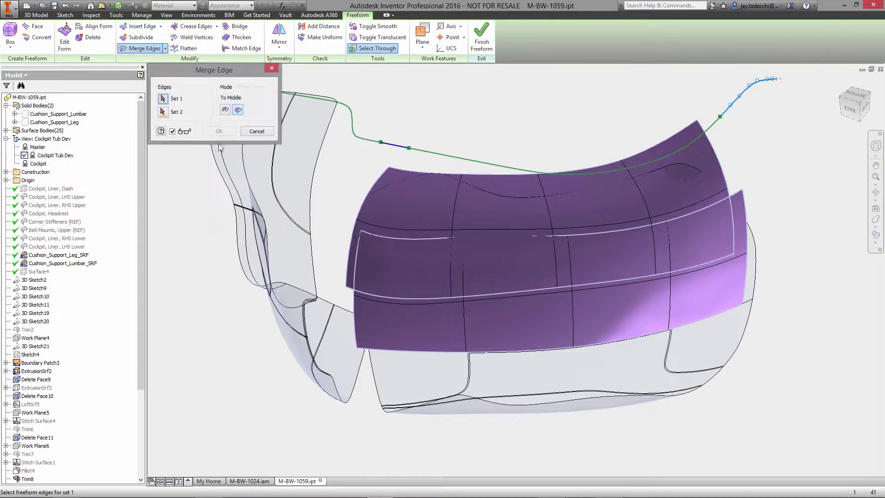
click(399, 298)
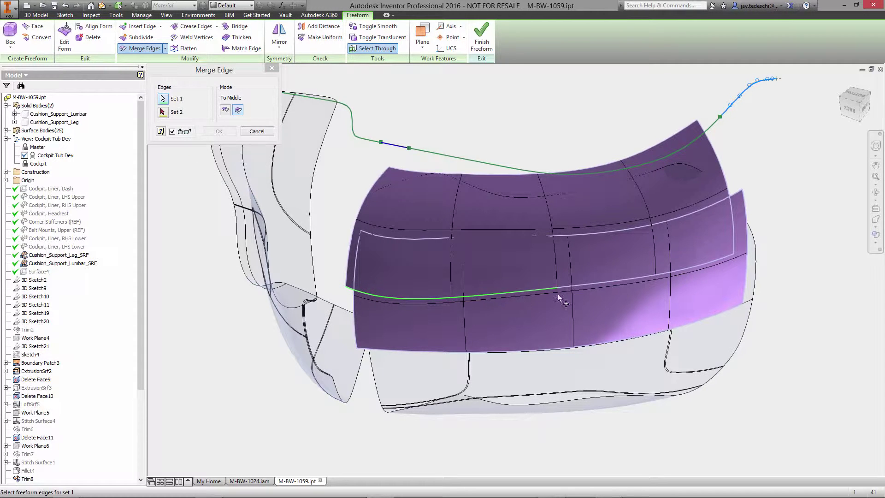
click(584, 283)
click(691, 265)
click(173, 132)
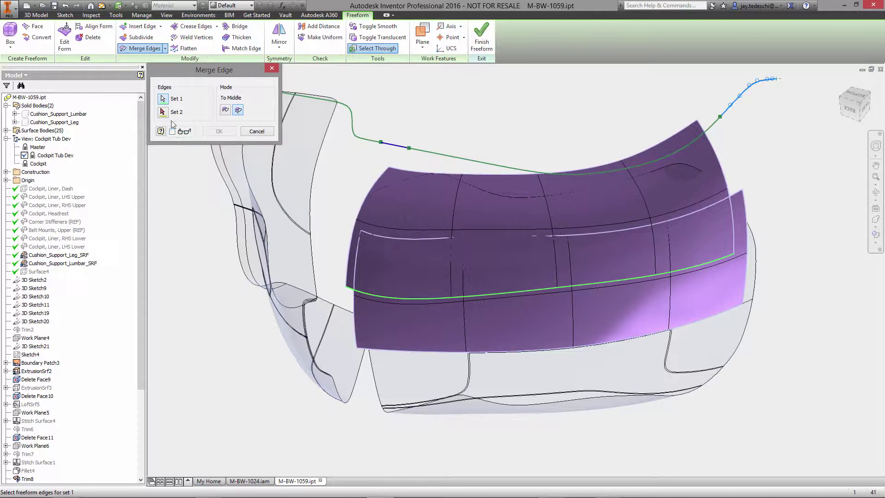
click(163, 112)
click(405, 238)
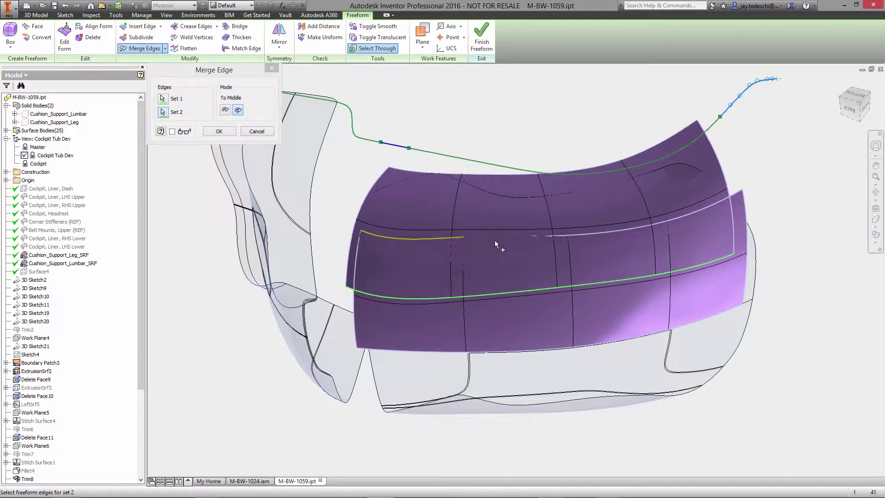
click(495, 237)
click(594, 234)
click(684, 214)
click(219, 131)
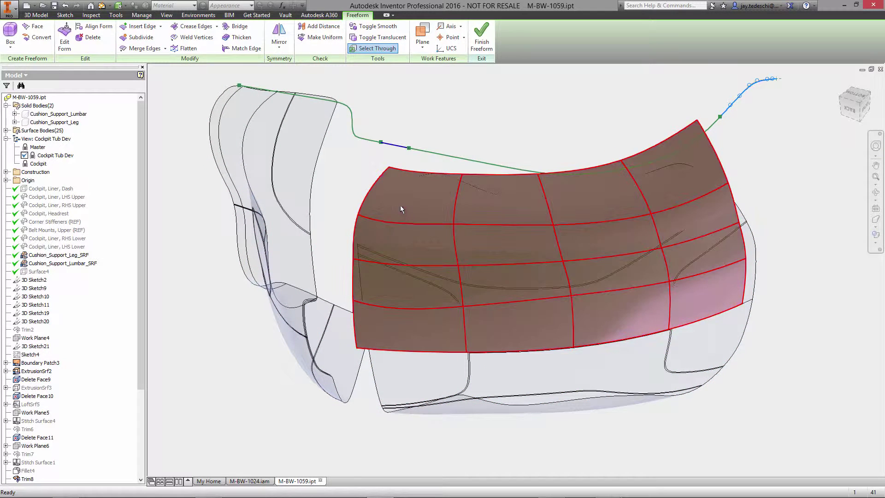
Step: Subdivide the four top-row faces of the freeform surface
right_click(516, 121)
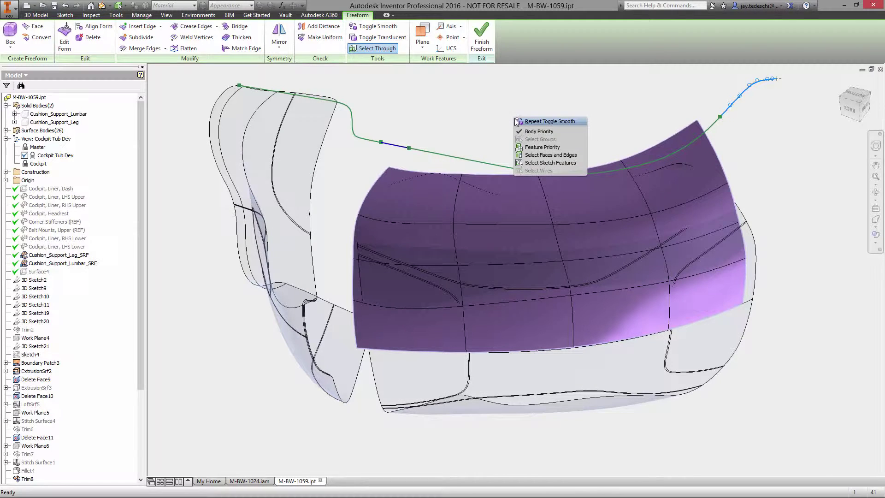
click(551, 156)
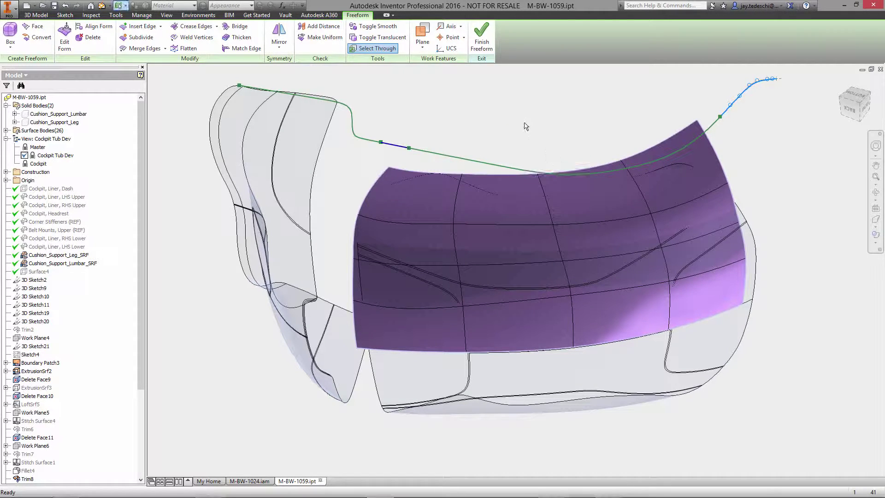
click(417, 198)
click(501, 208)
click(603, 190)
click(675, 159)
right_click(566, 112)
click(595, 122)
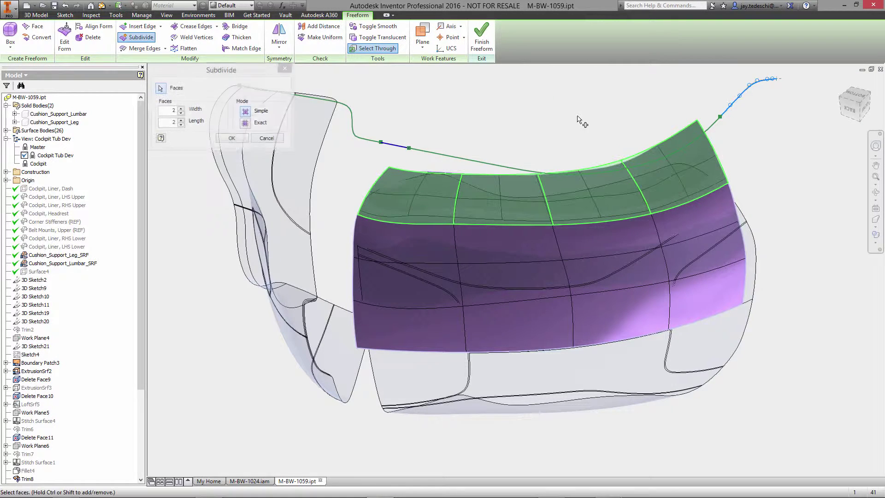
click(232, 139)
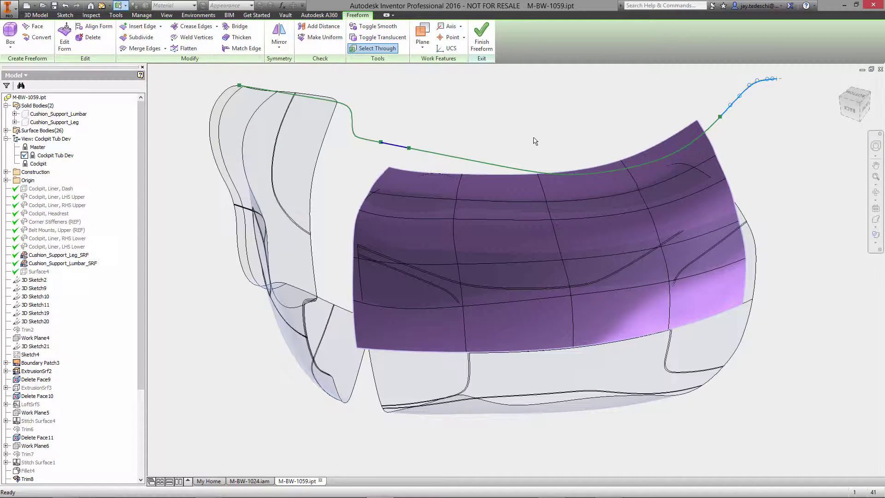
Step: Match the surface's two top edge segments to the green sketch curve
click(246, 48)
click(481, 176)
click(653, 148)
click(161, 109)
click(450, 160)
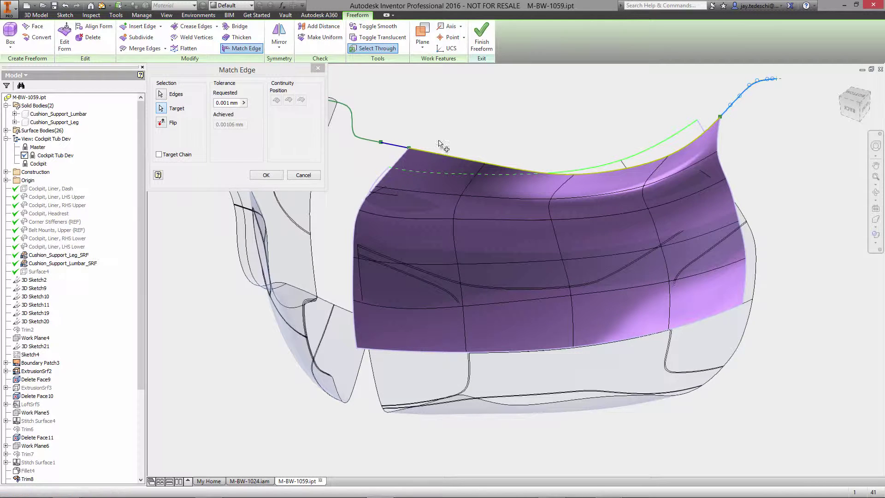
click(266, 175)
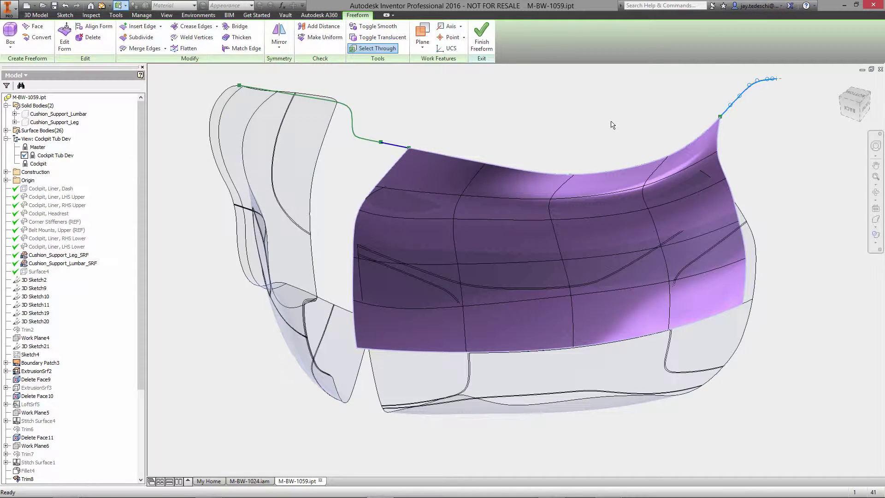
key(F5)
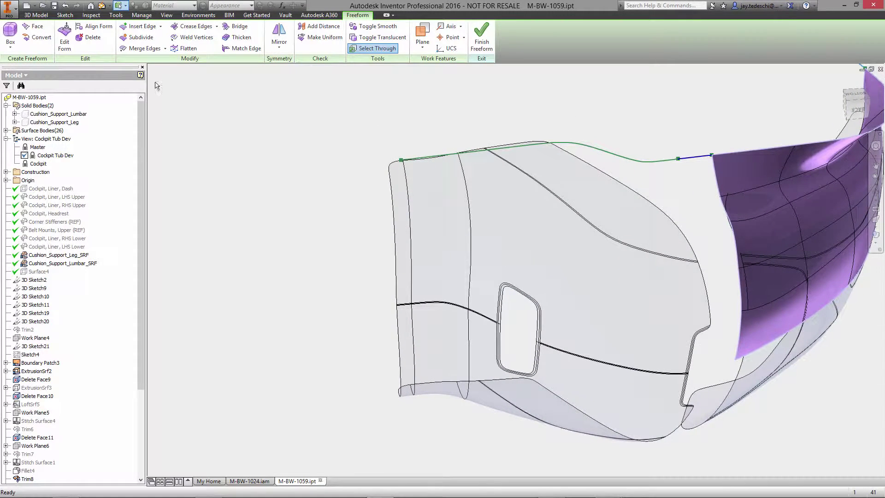
Step: Convert the two side wall faces to freeform with Length 4 and Width 4
click(37, 37)
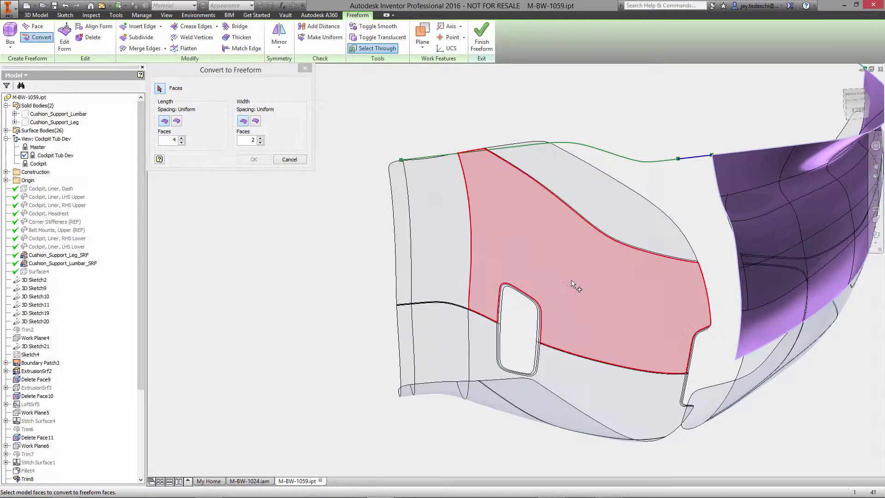
click(571, 283)
click(430, 233)
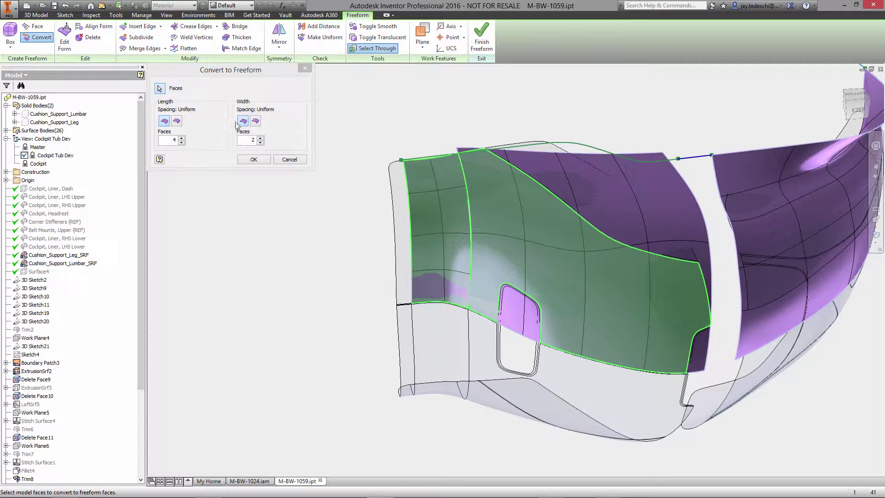
click(261, 138)
click(261, 138)
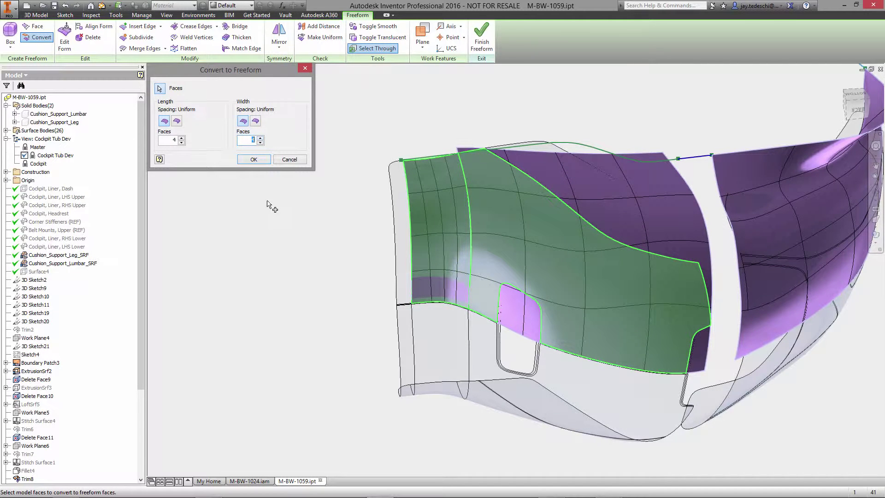
click(253, 160)
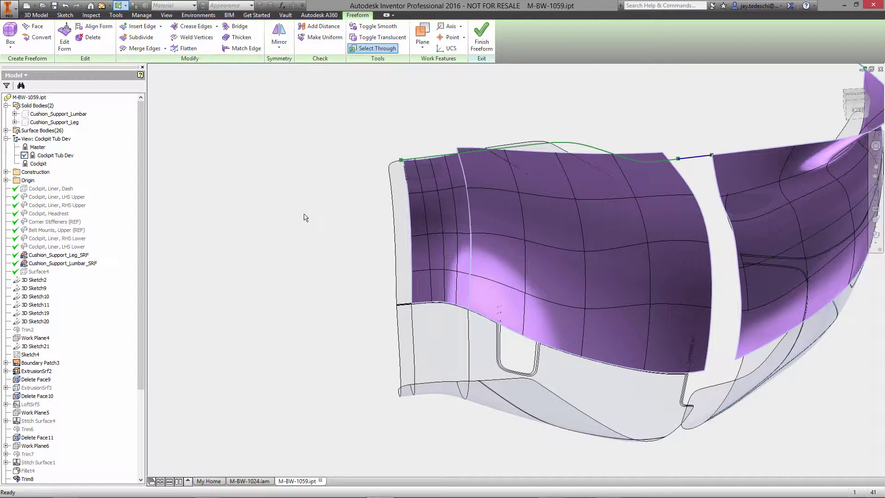
Step: Merge the four vertical seam edge segments between the side wall surfaces, with preview on
click(141, 48)
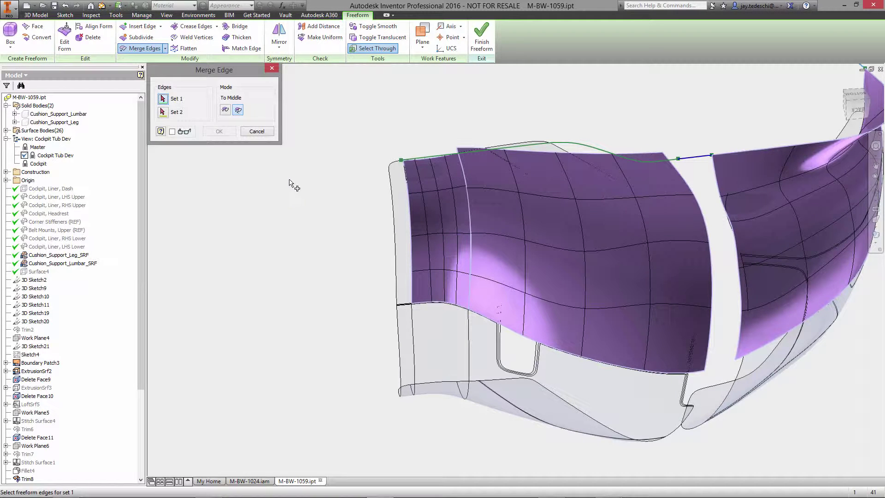
click(458, 152)
click(470, 216)
click(471, 258)
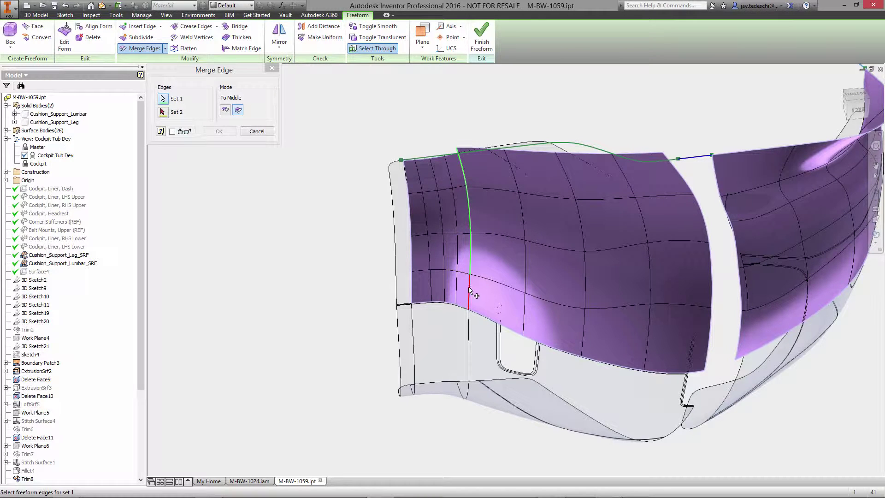
click(474, 292)
click(162, 112)
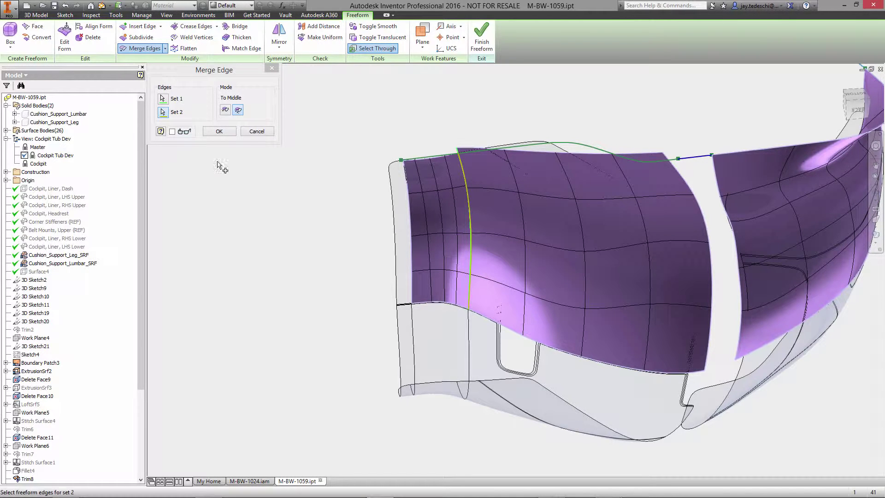
click(172, 132)
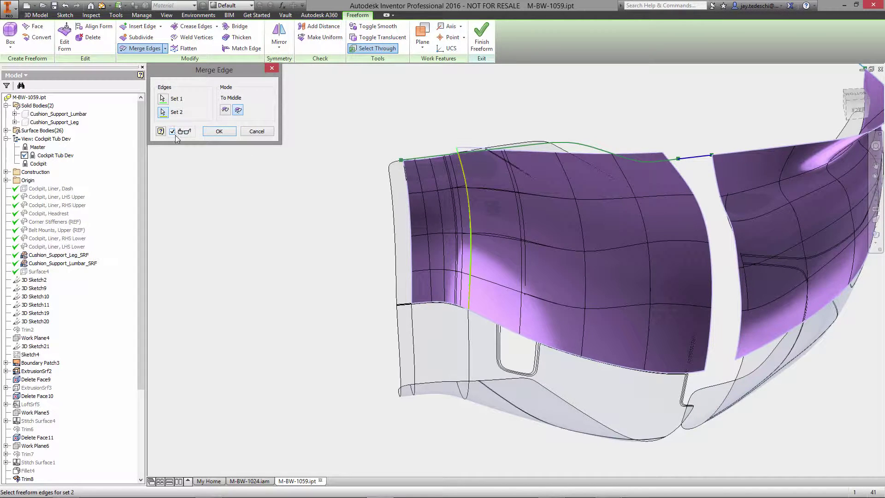
click(219, 131)
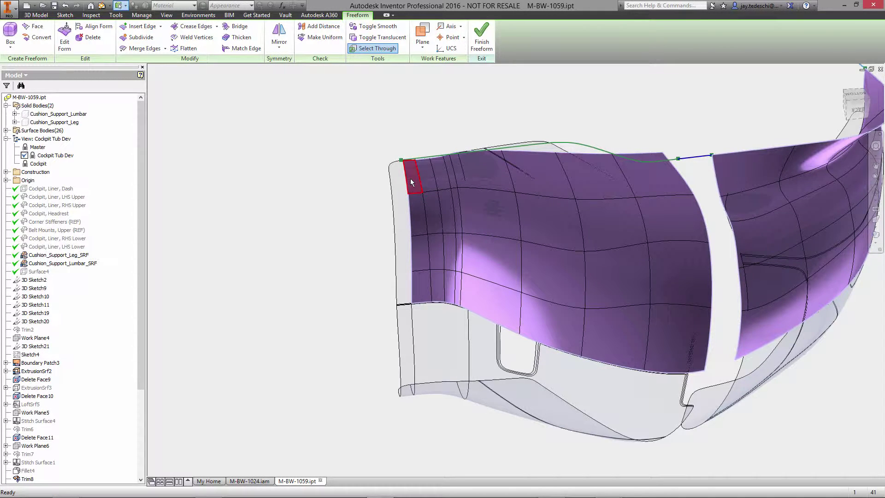
Step: Subdivide the five top-row faces of the side surface
ctrl+click(452, 171)
ctrl+click(484, 173)
ctrl+click(544, 175)
ctrl+click(600, 176)
ctrl+click(641, 175)
right_click(622, 136)
click(644, 148)
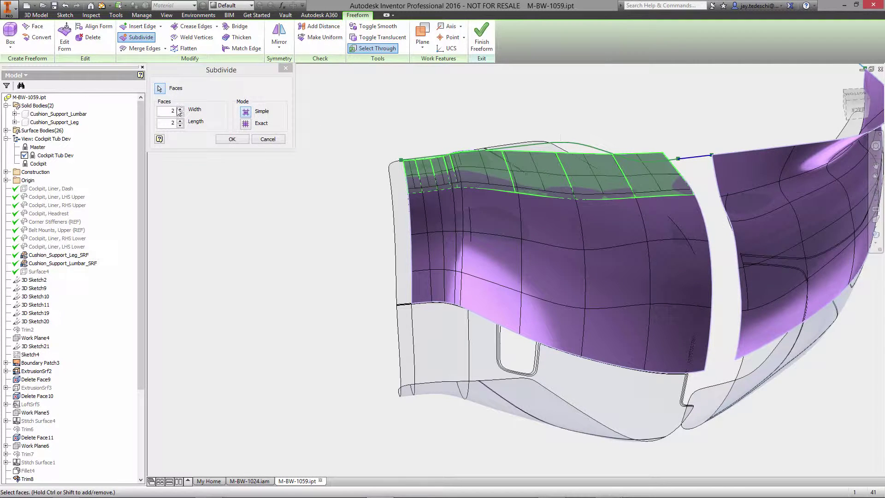
click(233, 139)
Step: Match the side surface's two top edge segments to the green sketch curve
click(237, 48)
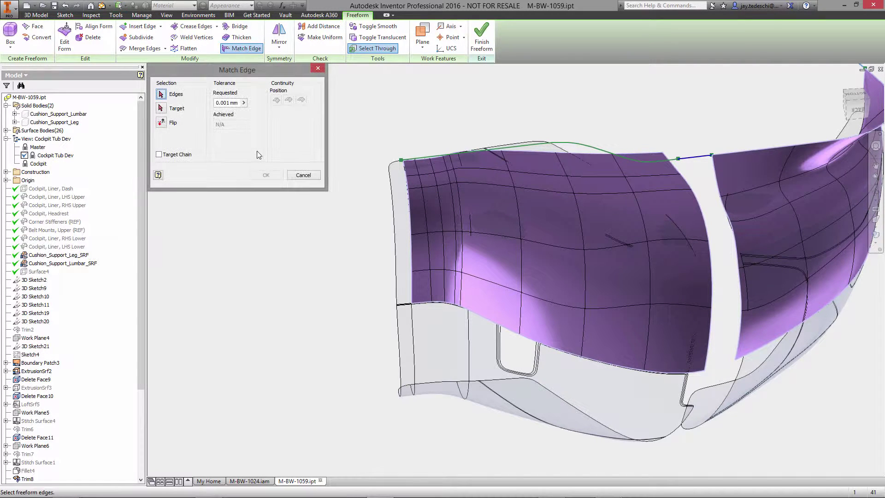
click(411, 162)
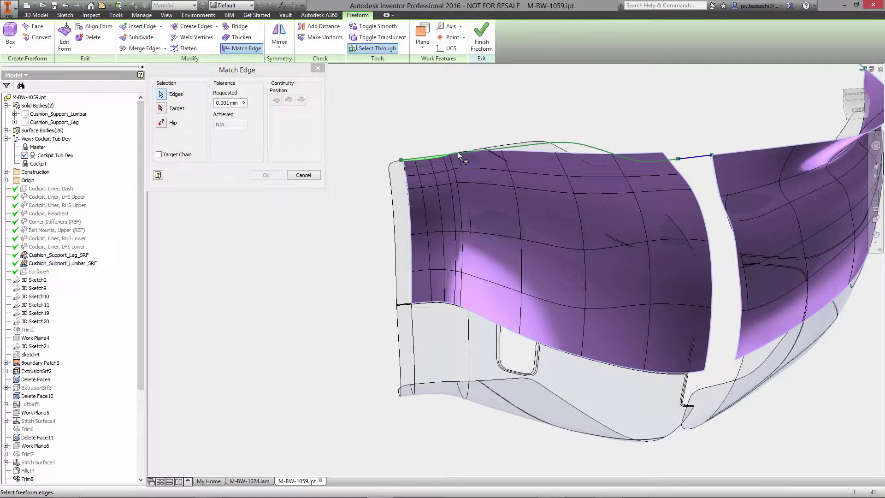
click(539, 154)
click(168, 109)
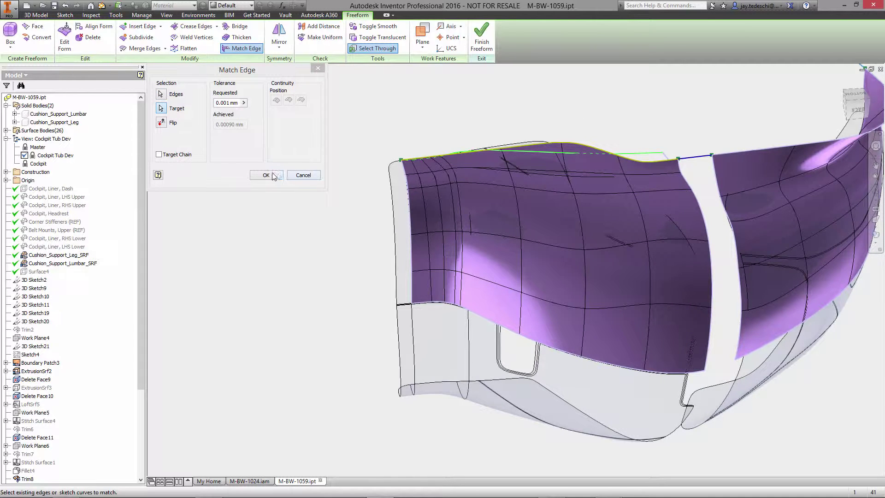
click(267, 176)
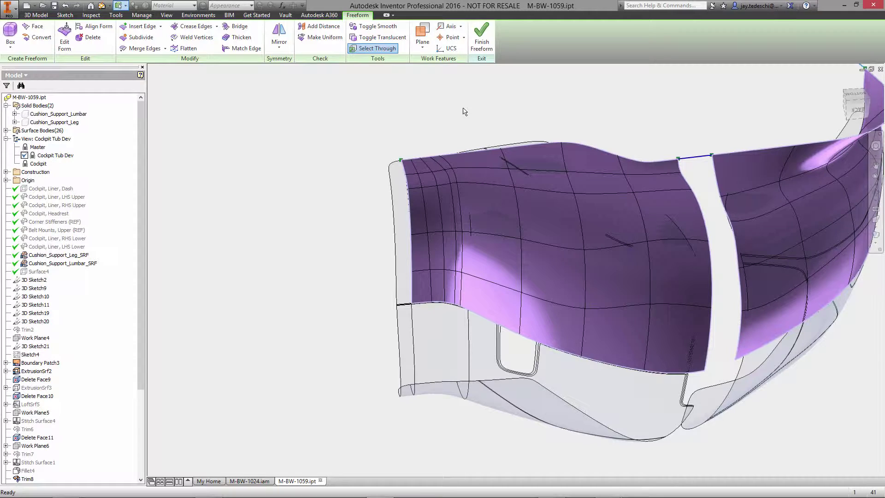
Step: Bridge the three left gap edges (Side 1) to the four right gap edges (Side 2)
click(237, 26)
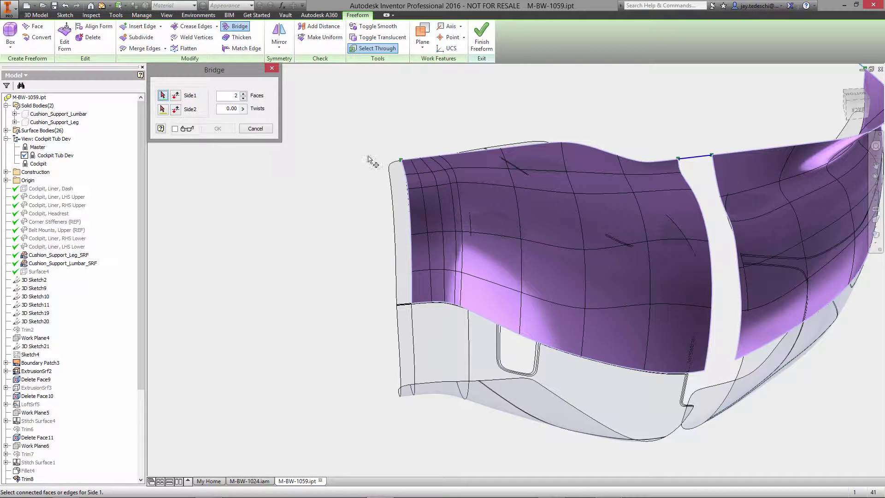
click(681, 169)
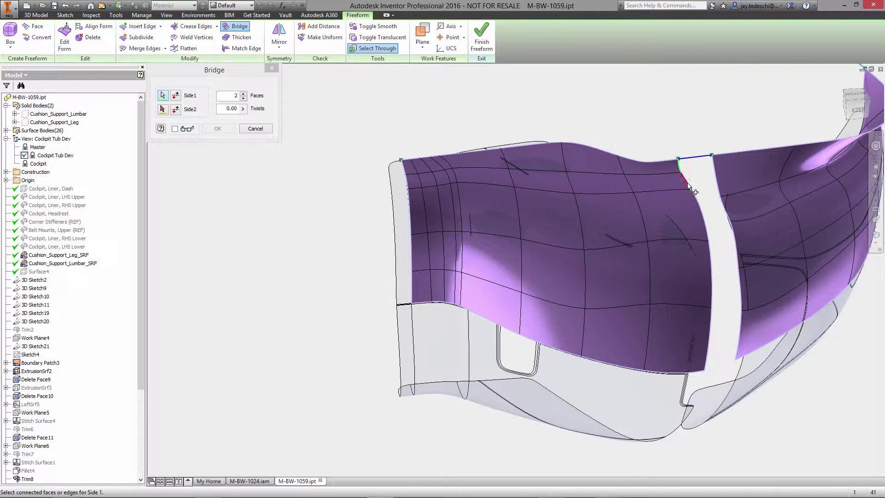
click(704, 216)
click(716, 277)
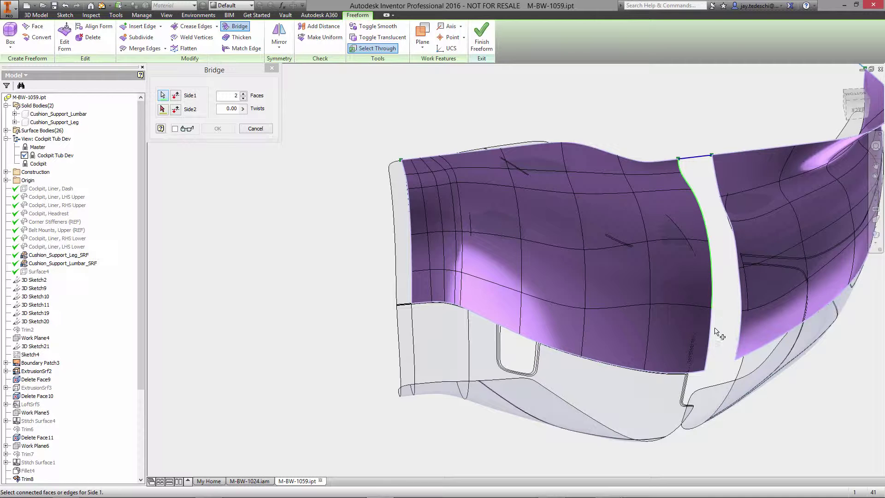
click(715, 170)
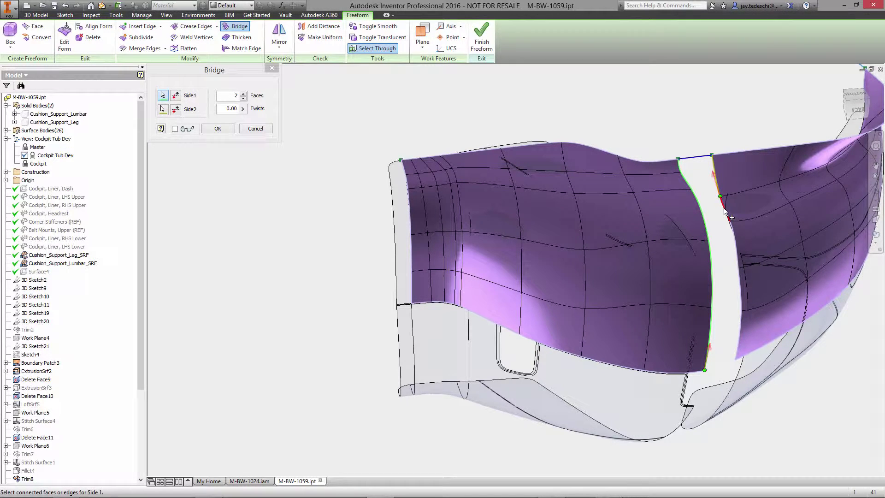
click(735, 241)
click(740, 293)
click(740, 327)
click(219, 129)
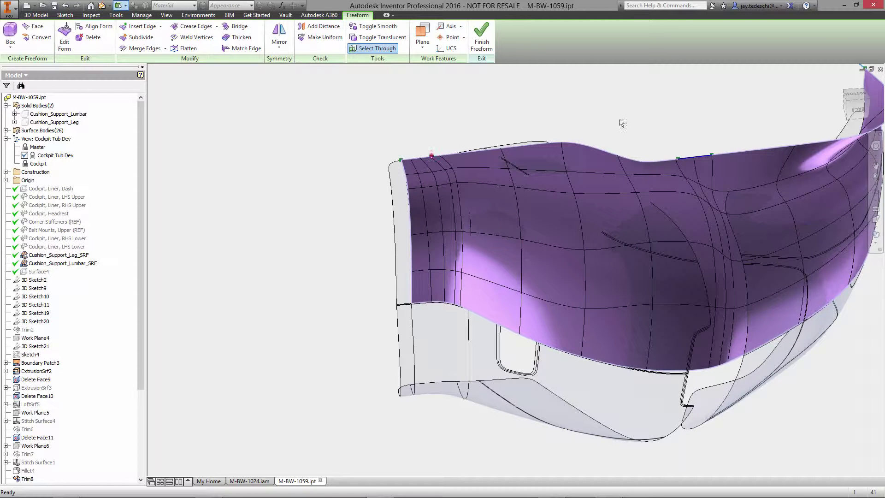
Step: From the Back view, window-select the middle band of freeform faces and delete it
click(856, 109)
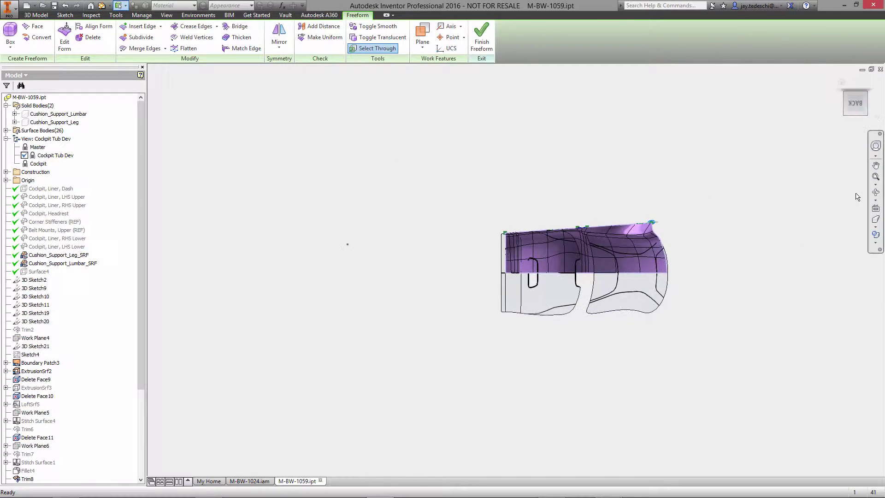
scroll(784, 272, up, 3)
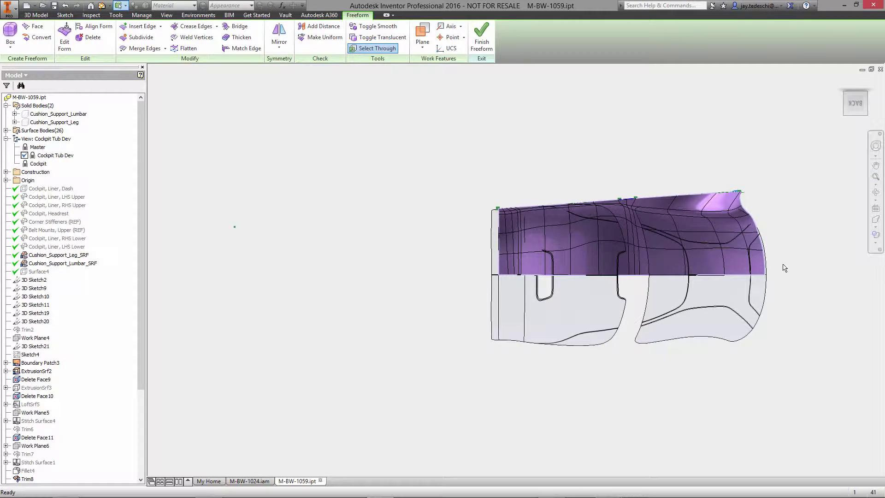
drag(785, 268, 439, 325)
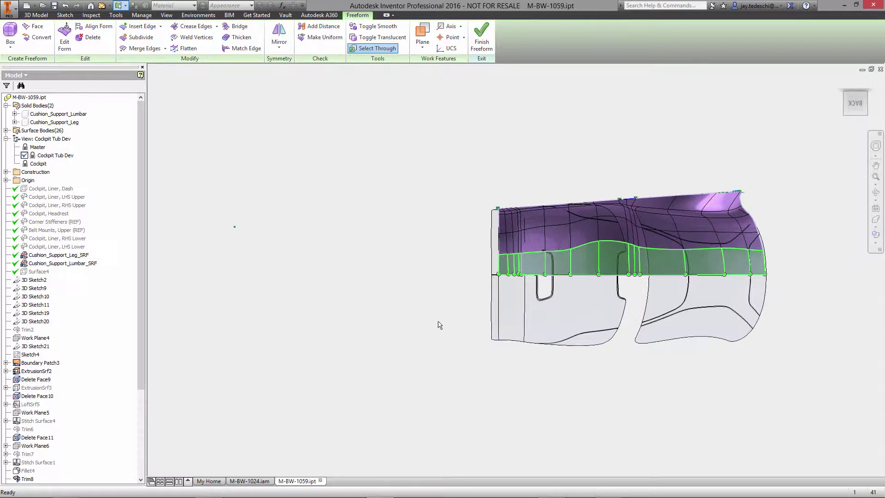
right_click(377, 191)
click(372, 259)
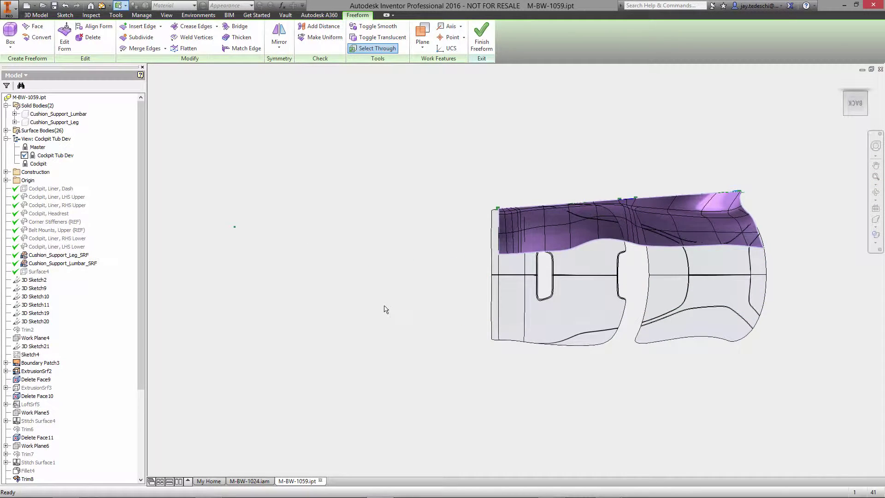
Step: Mirror the freeform body across the XZ Plane
scroll(381, 301, up, 2)
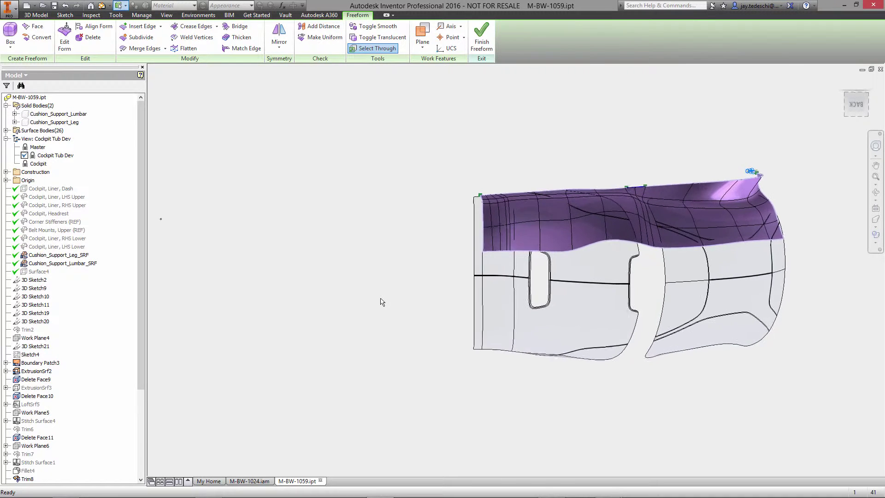
scroll(381, 301, up, 5)
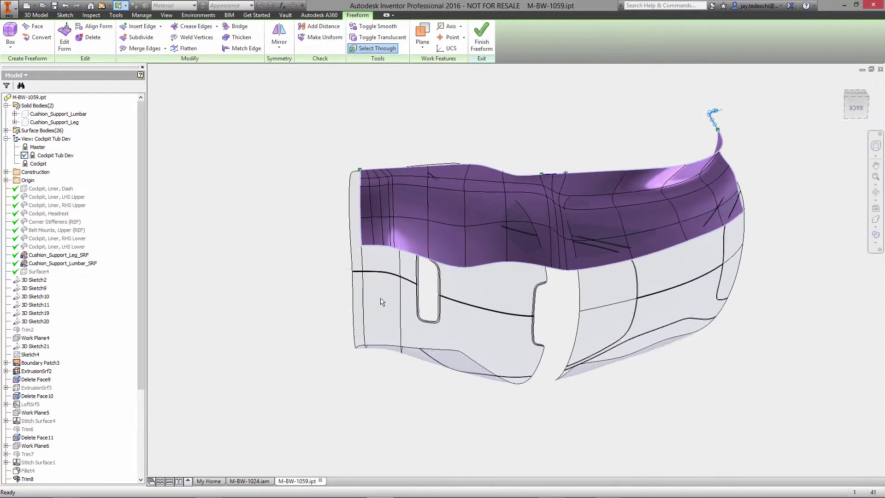
scroll(381, 301, up, 2)
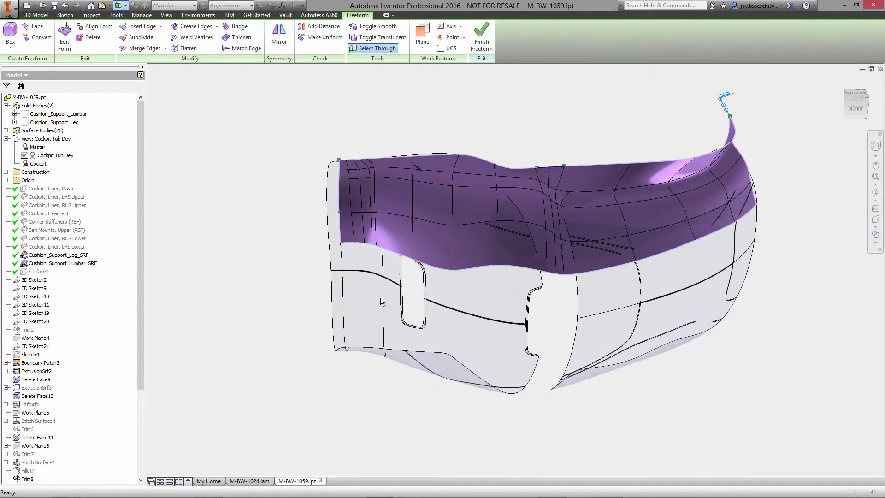
click(279, 46)
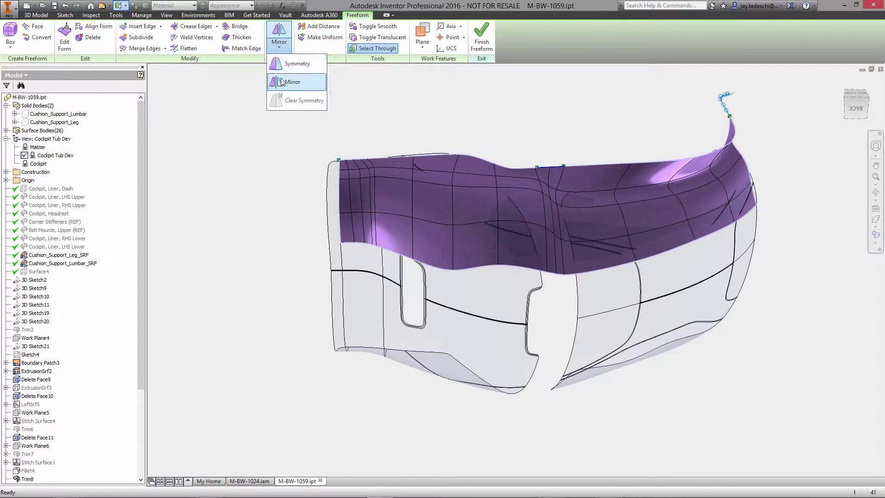
click(280, 77)
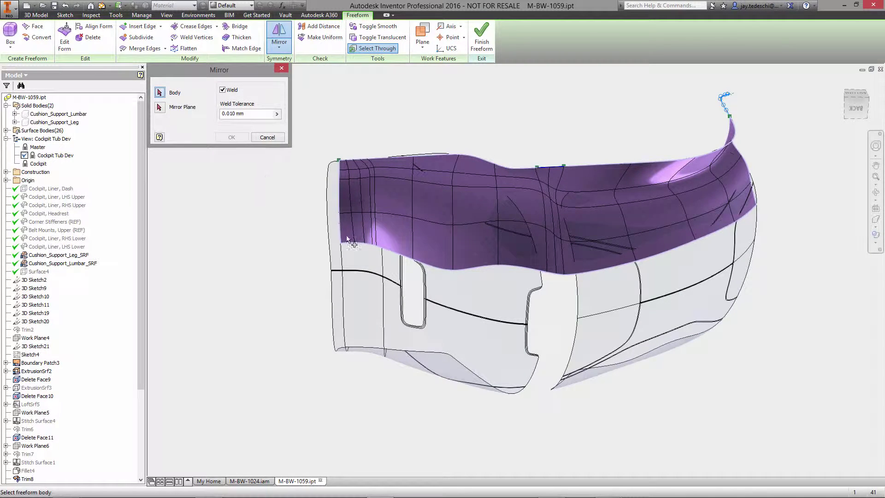
click(567, 214)
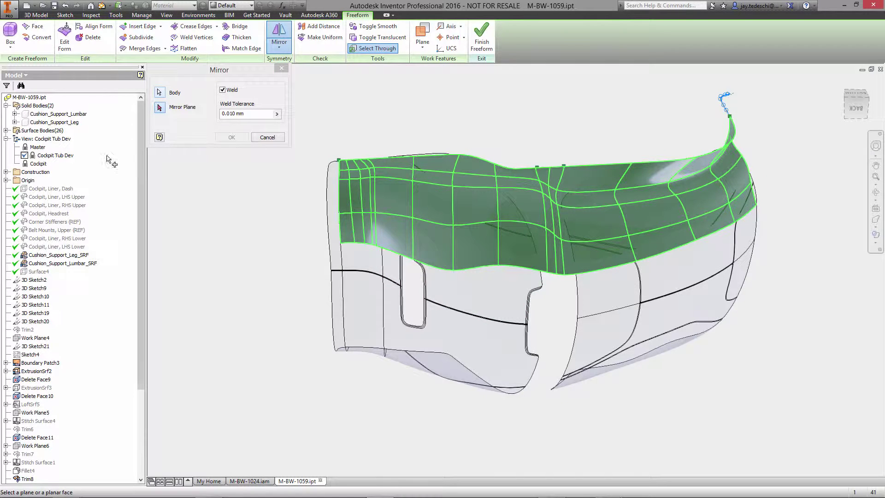
click(6, 180)
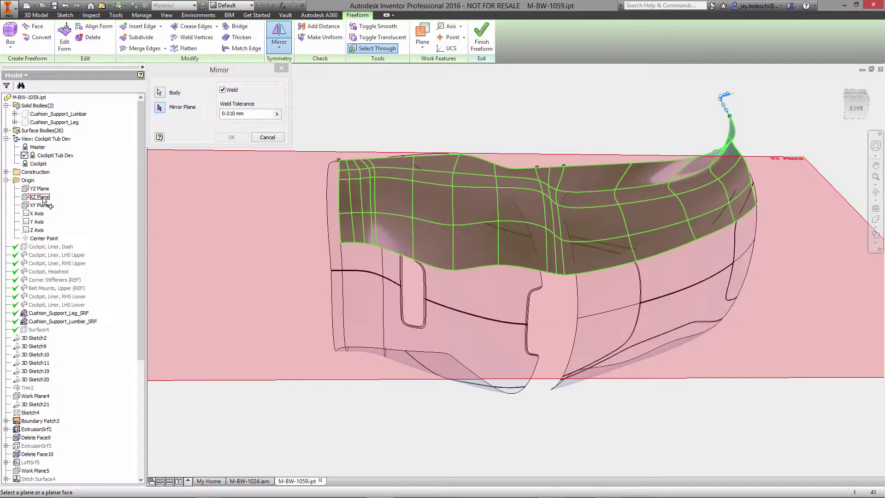
click(43, 199)
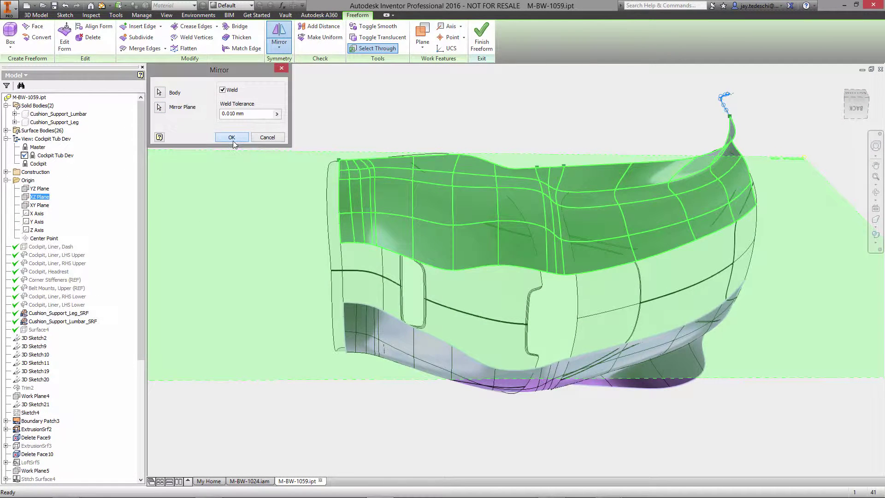
Step: Apply the mirror, then bridge the upper boundary edges to the mirrored lower boundary
click(232, 138)
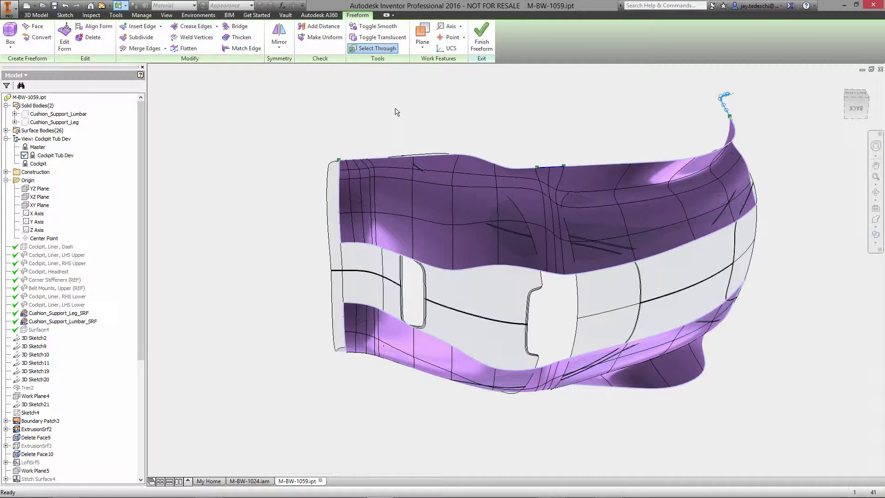
click(236, 26)
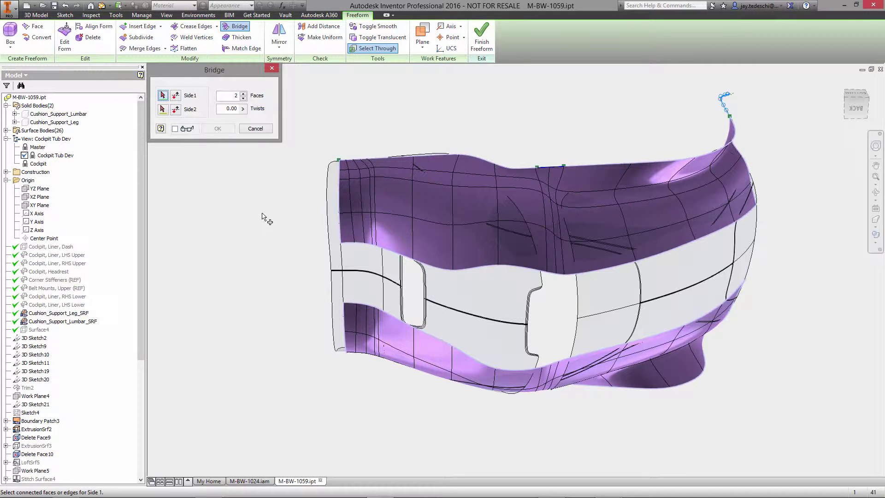
click(360, 247)
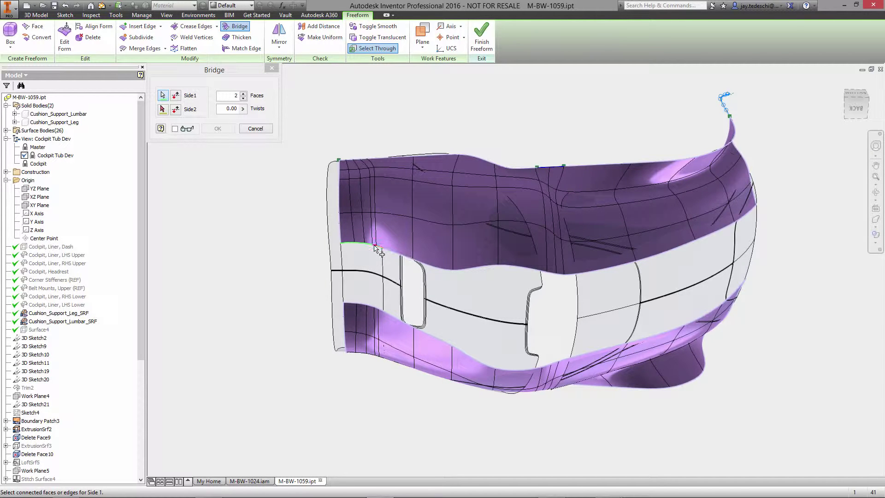
click(391, 251)
click(429, 271)
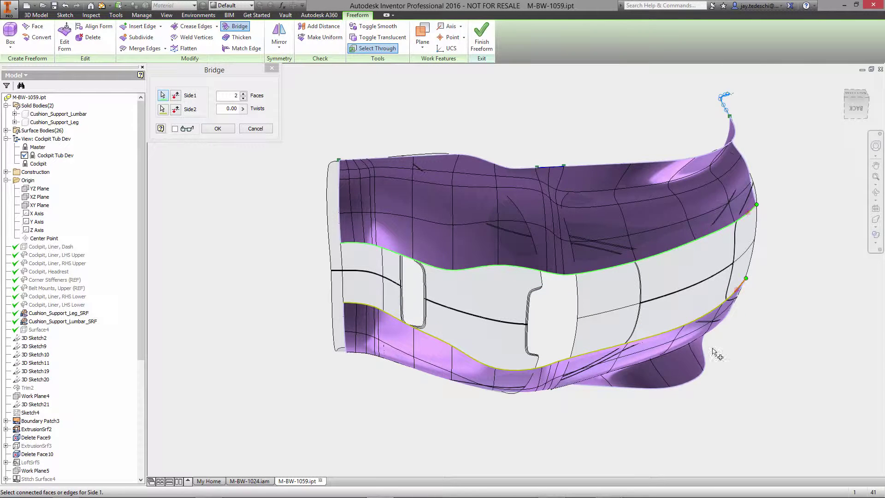
click(218, 130)
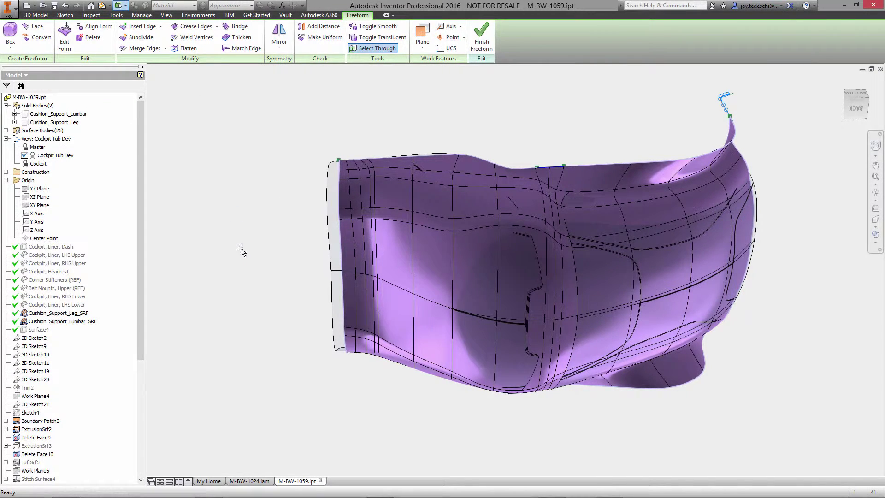
key(F5)
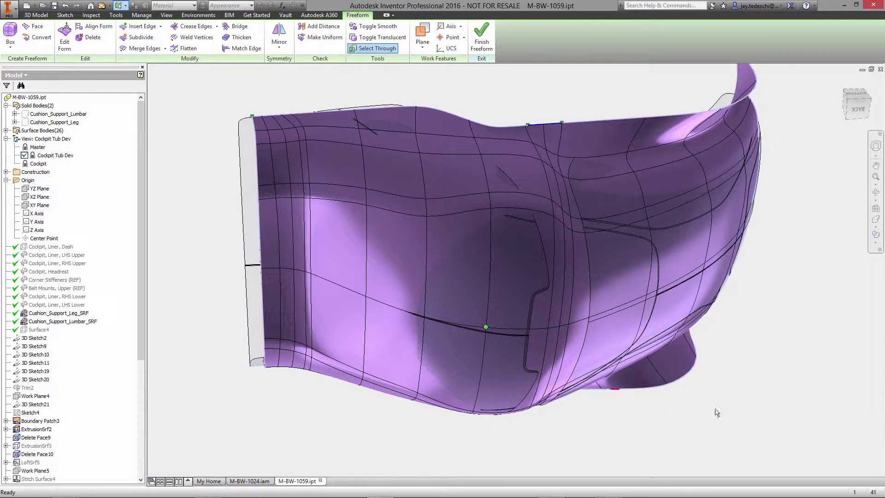
right_click(778, 328)
Step: In Edit Form, dent a point down along Z to about -33.500 mm with Soft Modification on
click(771, 305)
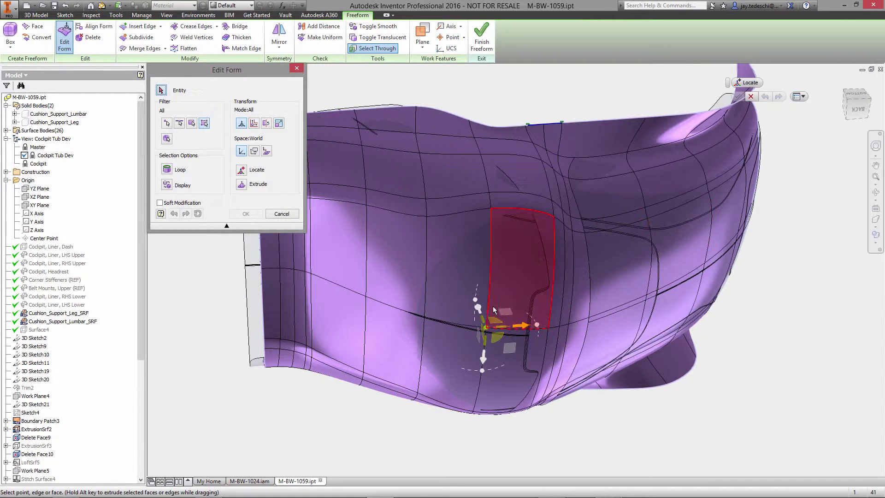
drag(480, 306, 483, 310)
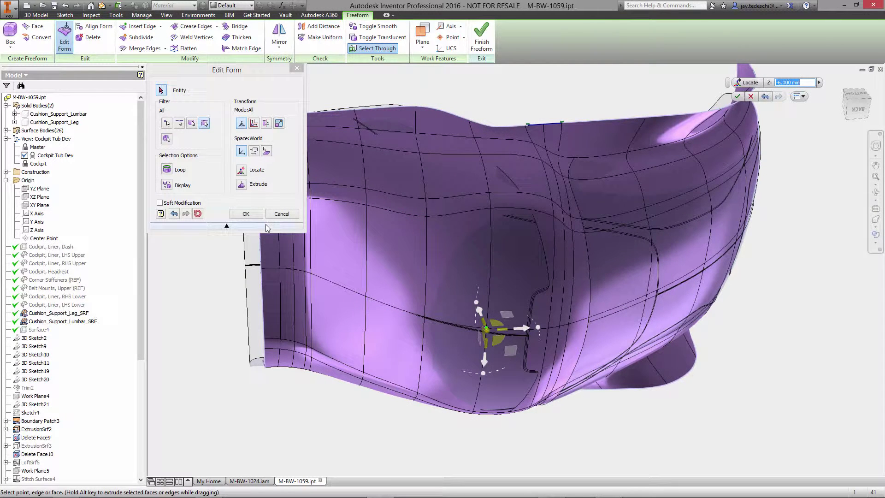
click(165, 203)
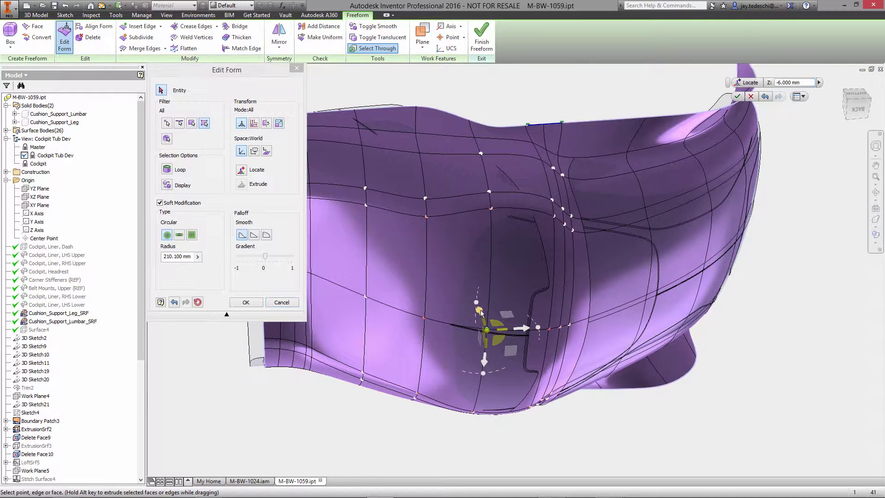
drag(479, 313, 485, 320)
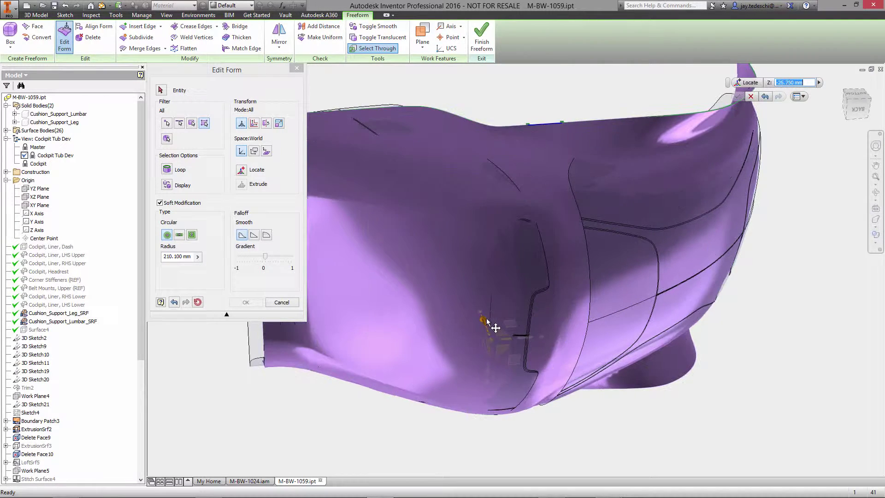
drag(486, 319, 488, 323)
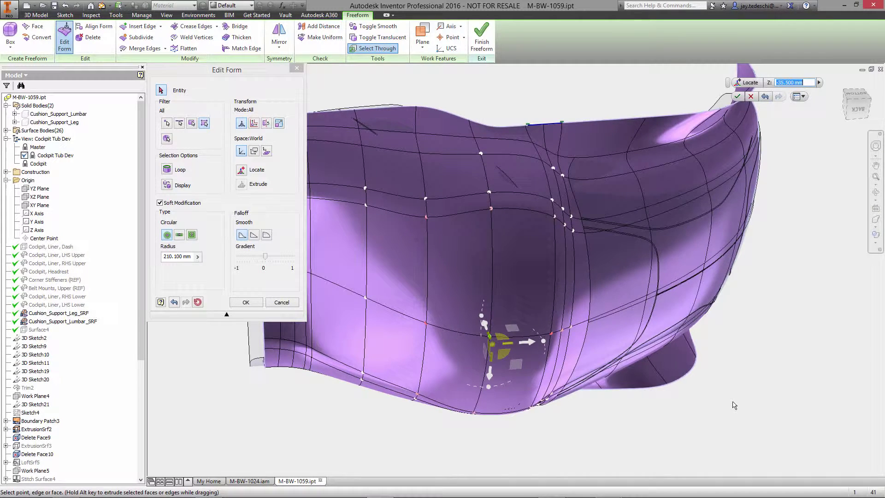
Step: Nudge two crease-line edges, then shift the right silhouette vertex outward and down
shift+middle_drag(735, 405, 721, 402)
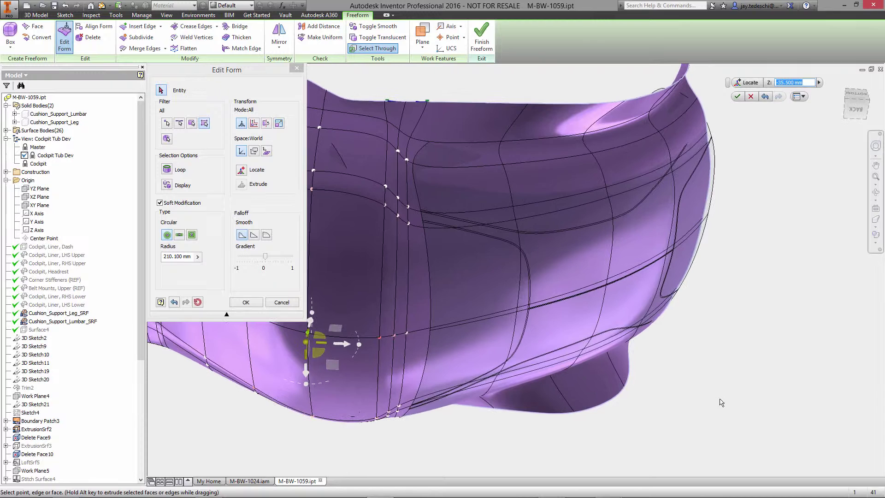
click(507, 313)
ctrl+click(561, 301)
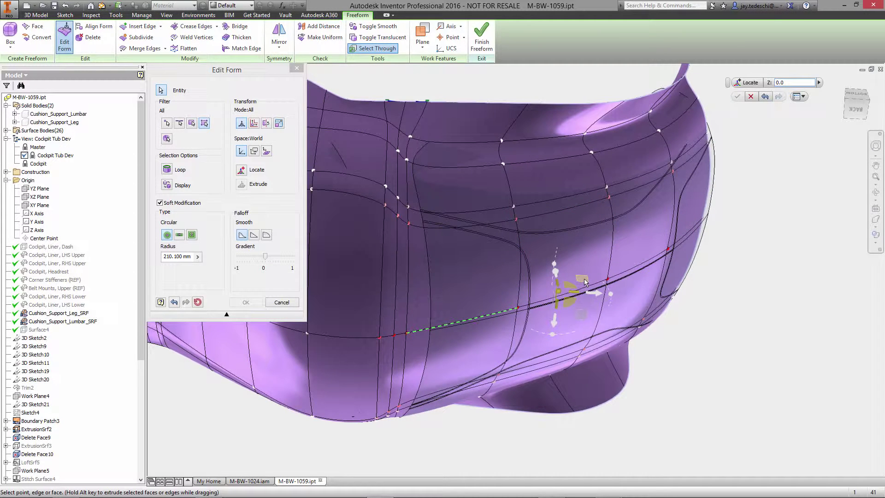
drag(584, 281, 589, 283)
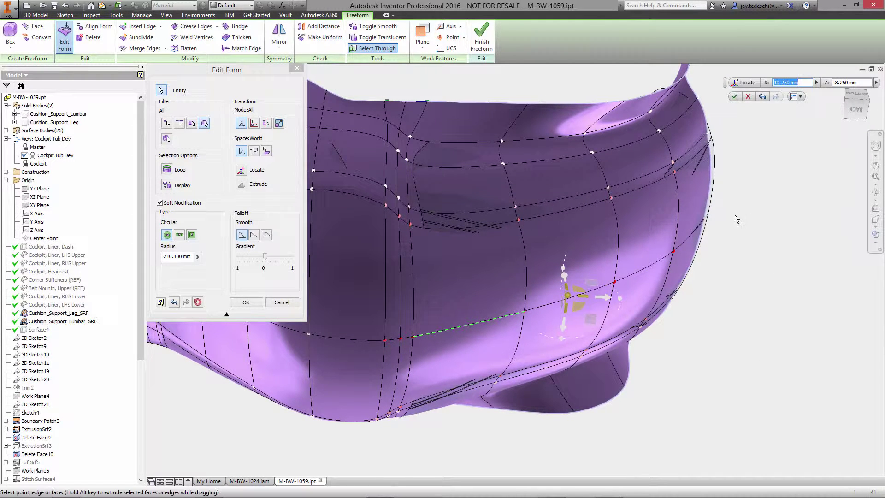
click(704, 219)
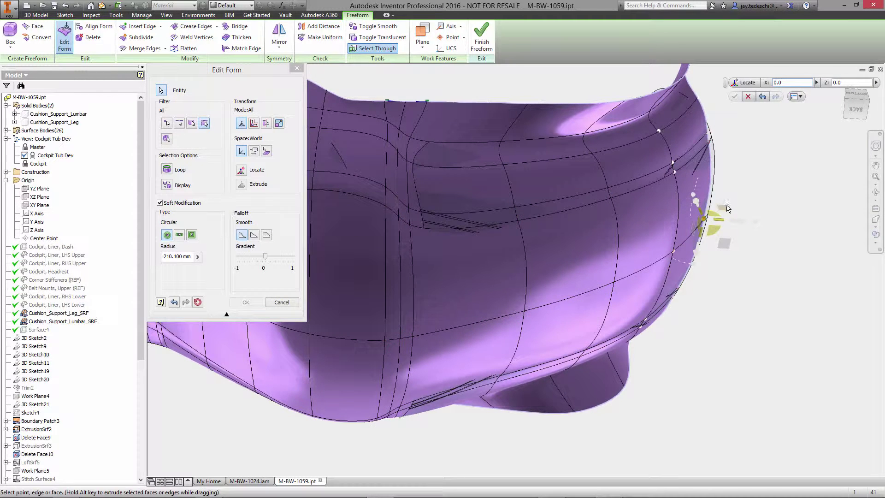
drag(725, 210, 731, 212)
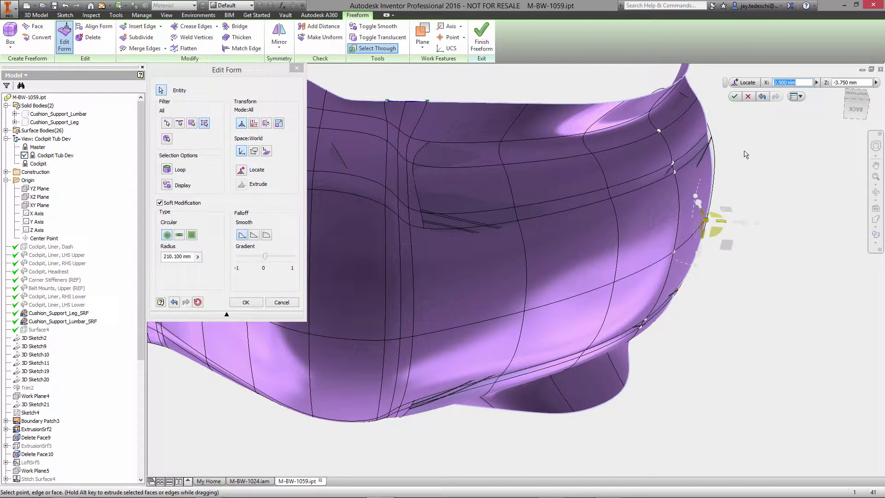
Step: With Soft Modification off, push the right-side edge outward
click(703, 149)
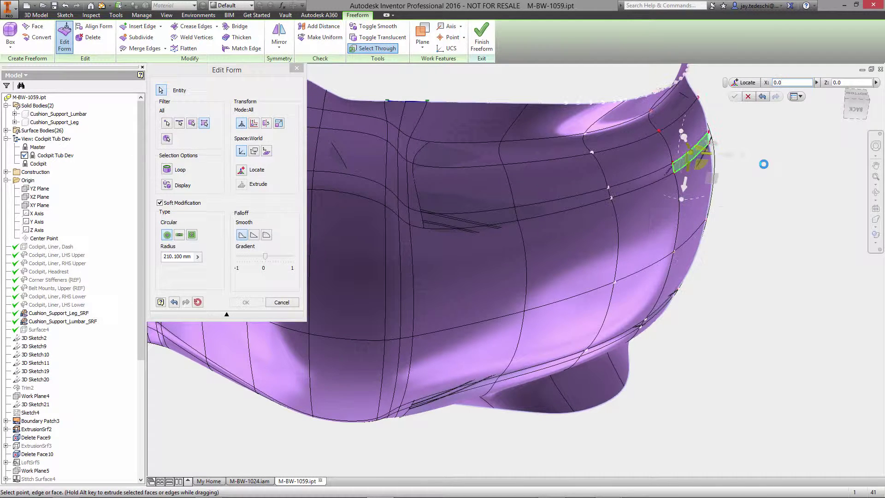
click(160, 203)
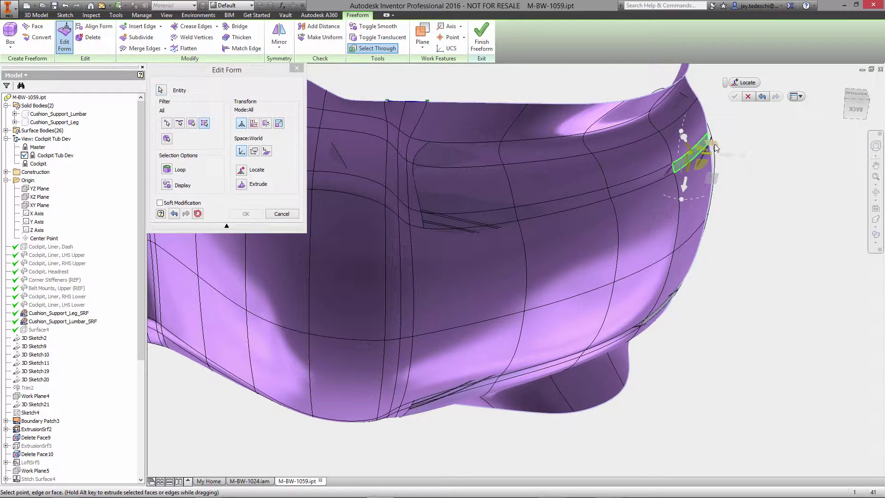
drag(715, 144, 722, 147)
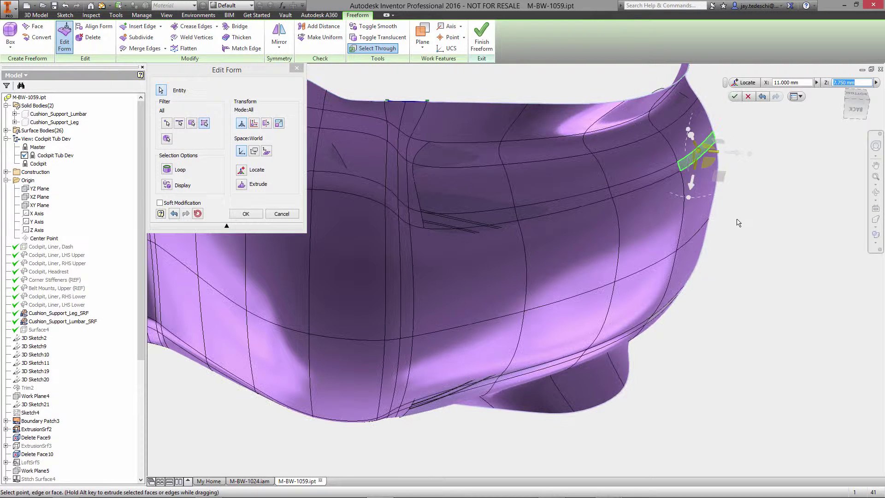
Step: Move the rim face and the thin face below it -5.250 mm in Y and -4.500 mm in Z
click(472, 207)
ctrl+click(463, 220)
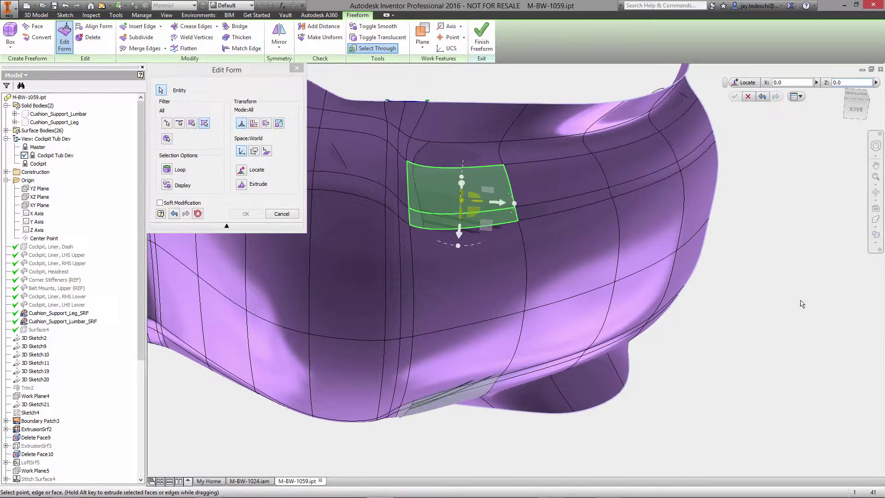
key(F5)
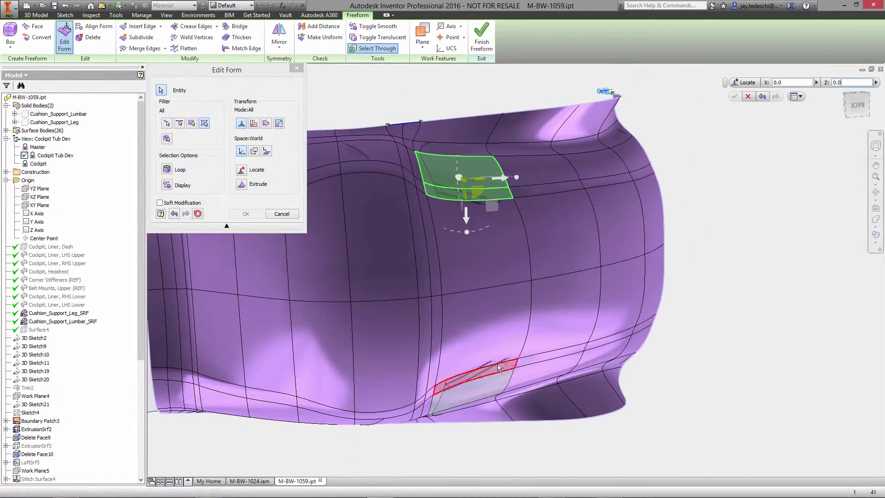
key(F5)
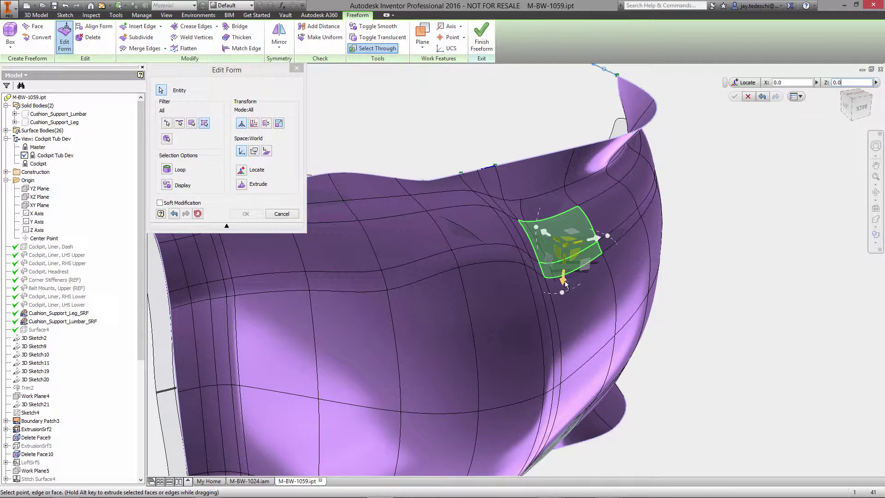
drag(563, 277, 566, 280)
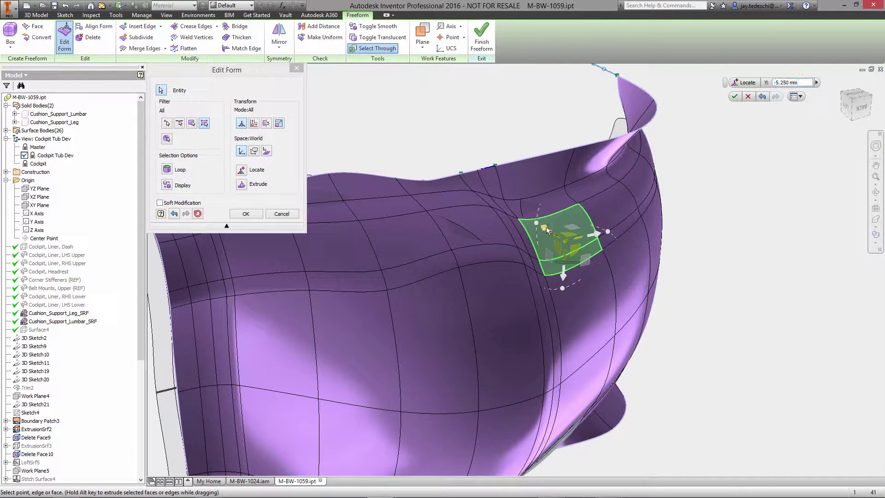
drag(546, 229, 549, 231)
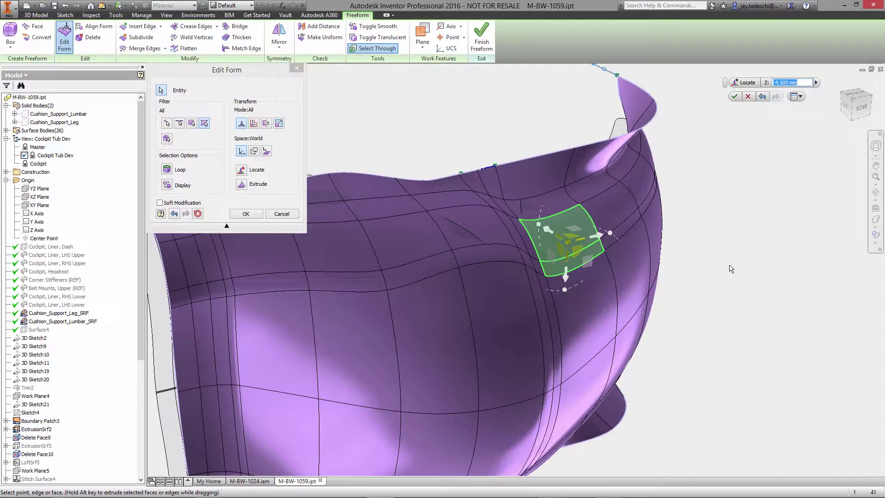
shift+middle_drag(730, 268, 643, 240)
Step: Pull a rim edge up and outward, then shift it about 2 mm sideways
click(640, 237)
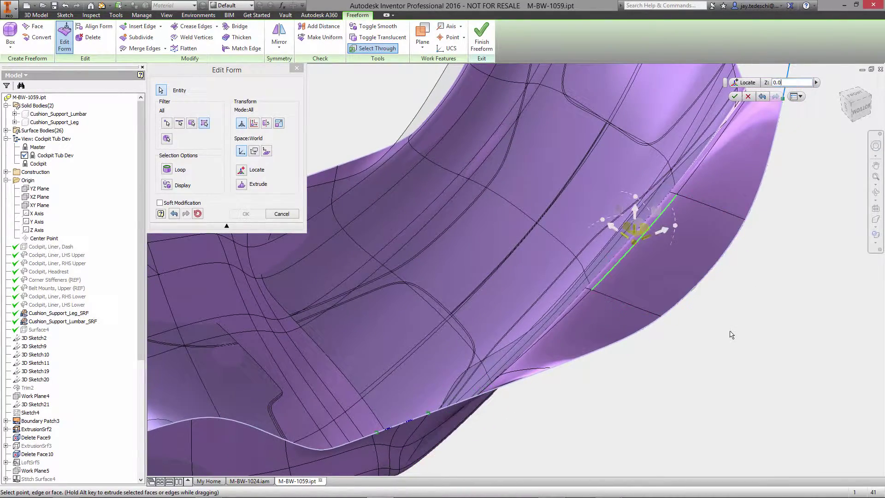
shift+middle_drag(733, 339, 731, 342)
drag(526, 141, 500, 110)
shift+middle_drag(712, 289, 626, 240)
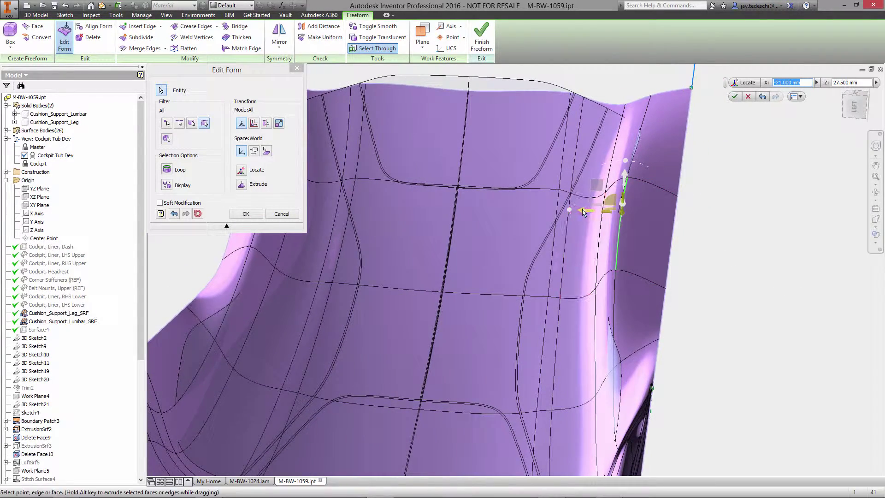
drag(598, 214, 599, 214)
Step: Lower the upper-right rim face 4 mm and the next rim face 2.75 mm
key(F5)
key(F5)
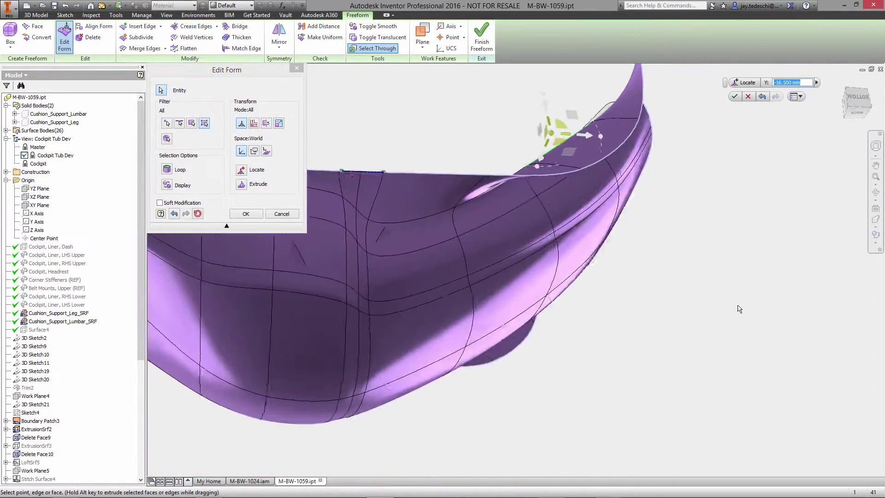
key(F5)
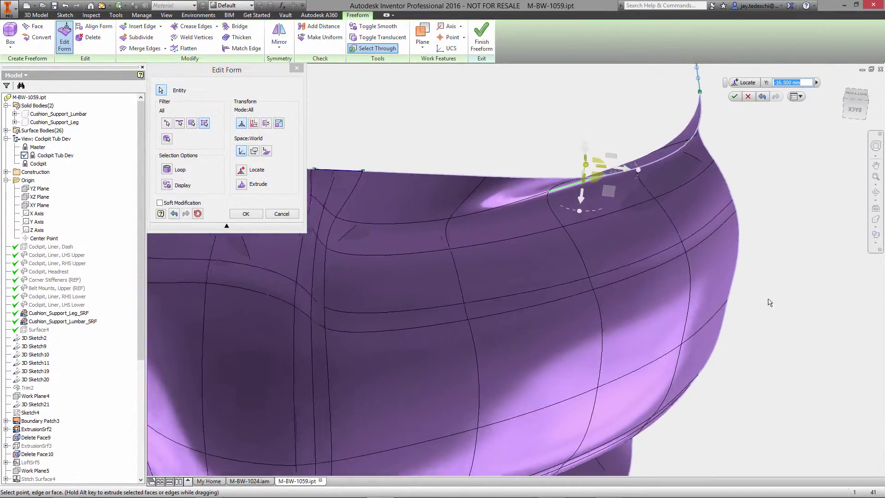
click(710, 166)
key(F5)
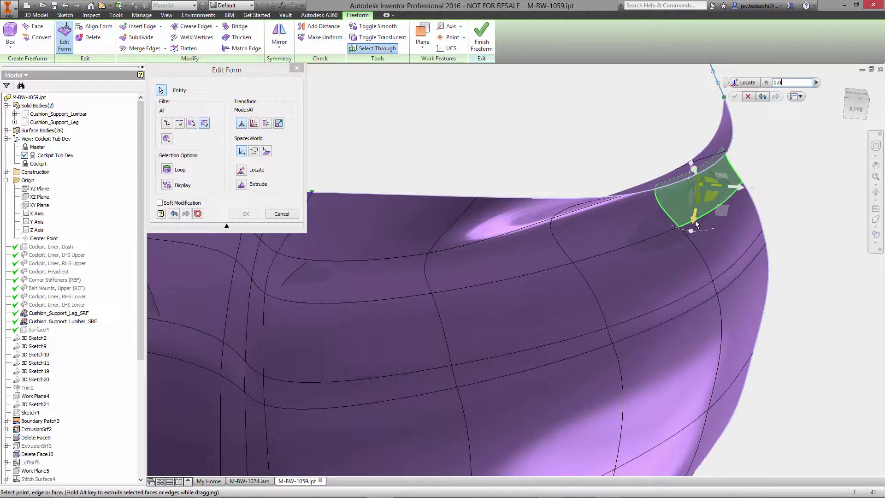
drag(698, 221, 705, 225)
shift+middle_drag(798, 330, 535, 304)
click(488, 287)
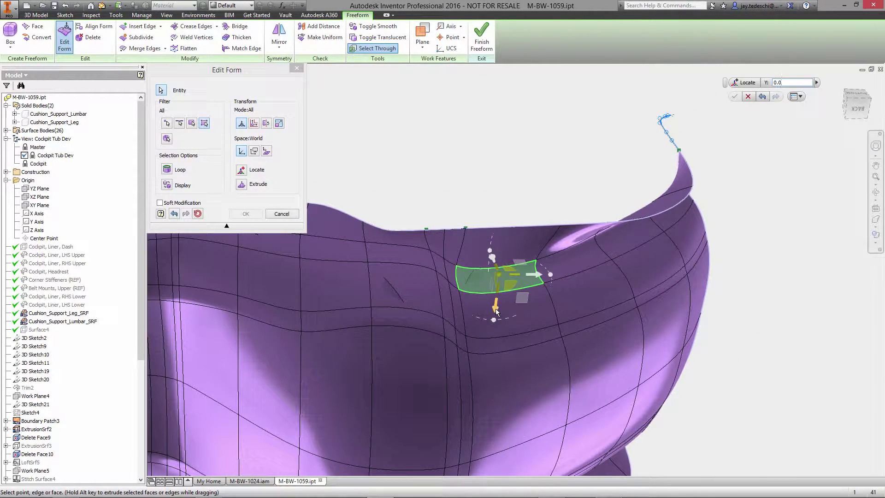
drag(497, 300, 496, 310)
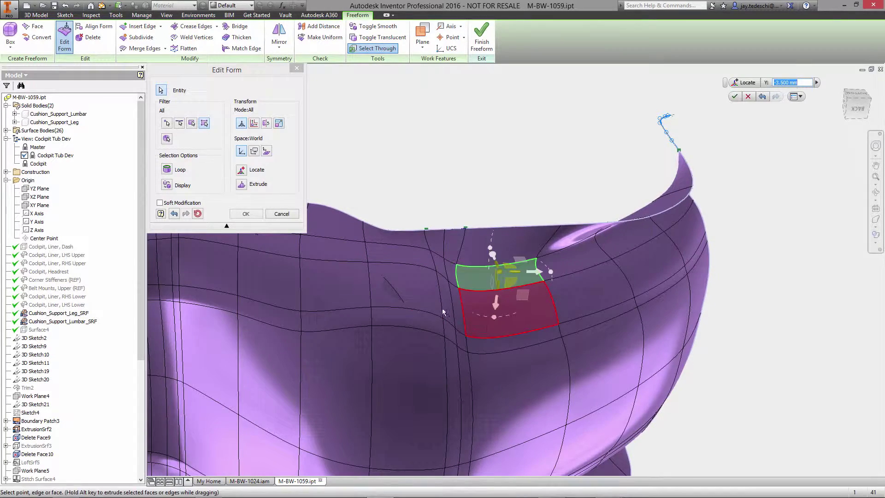
Step: Lower a far-side face 3 mm and a rim edge 6 mm, then check the reshaped rim
click(419, 297)
shift+middle_drag(671, 382, 498, 349)
drag(495, 338, 501, 341)
shift+middle_drag(523, 294, 553, 305)
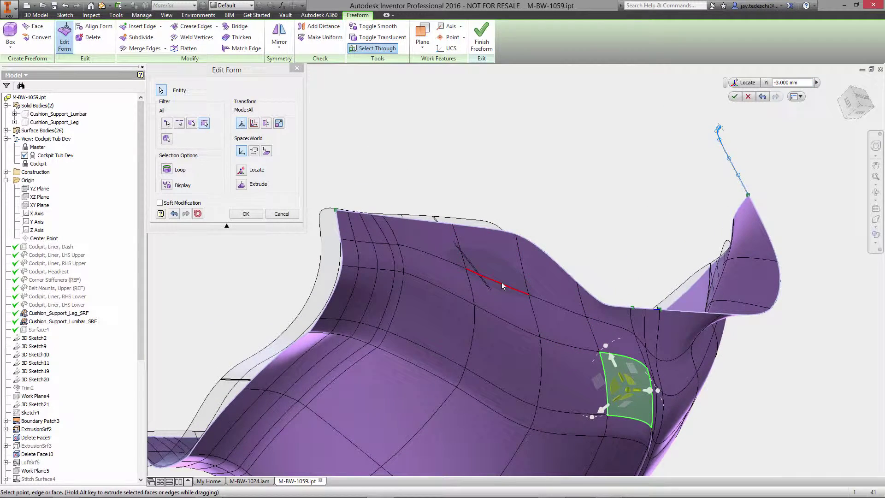
click(501, 282)
drag(477, 304, 470, 306)
shift+middle_drag(470, 306, 714, 392)
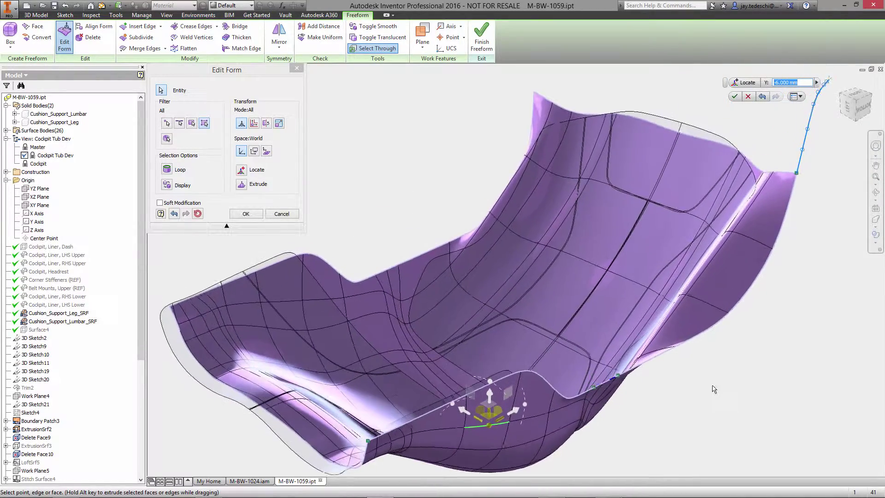
Step: Match the form's four upper edge segments to the neighbouring surface edge with Curvature continuity
click(638, 201)
click(732, 249)
click(765, 288)
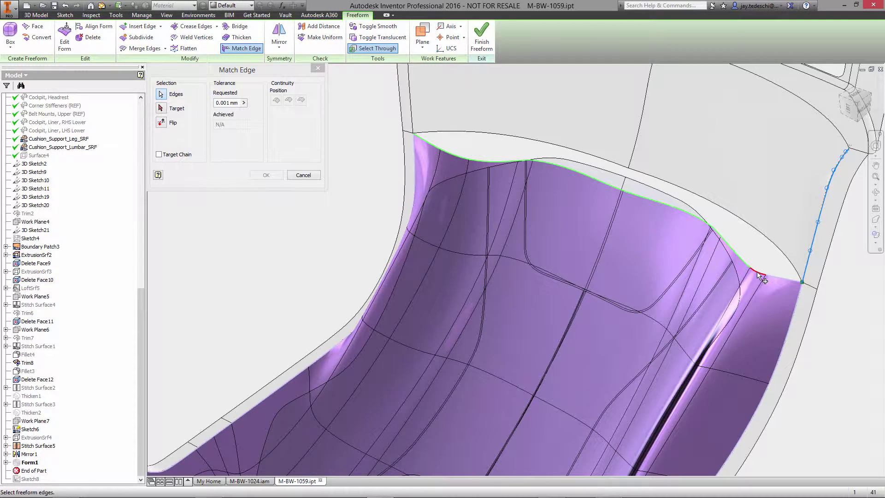
click(758, 273)
click(164, 110)
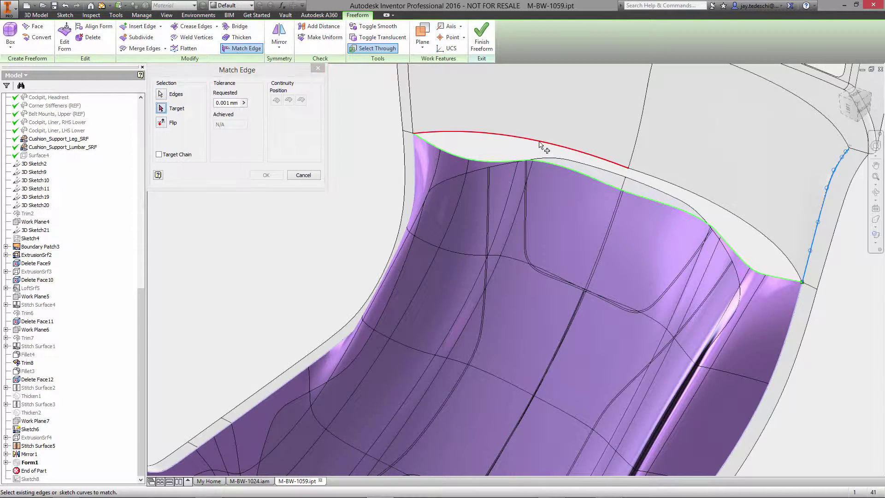
click(721, 208)
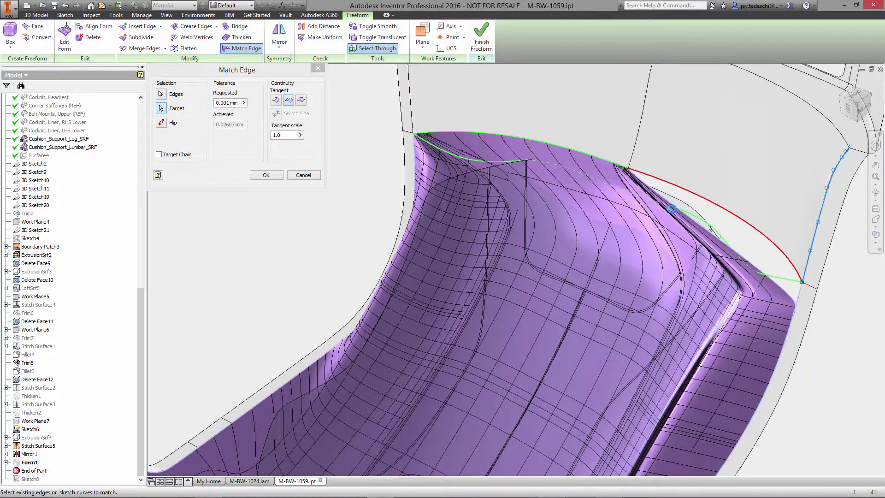
click(672, 209)
click(276, 100)
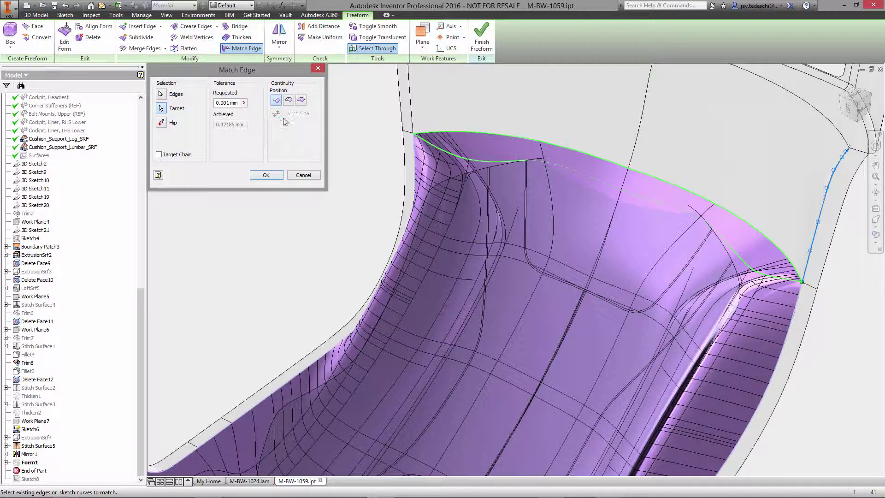
click(301, 100)
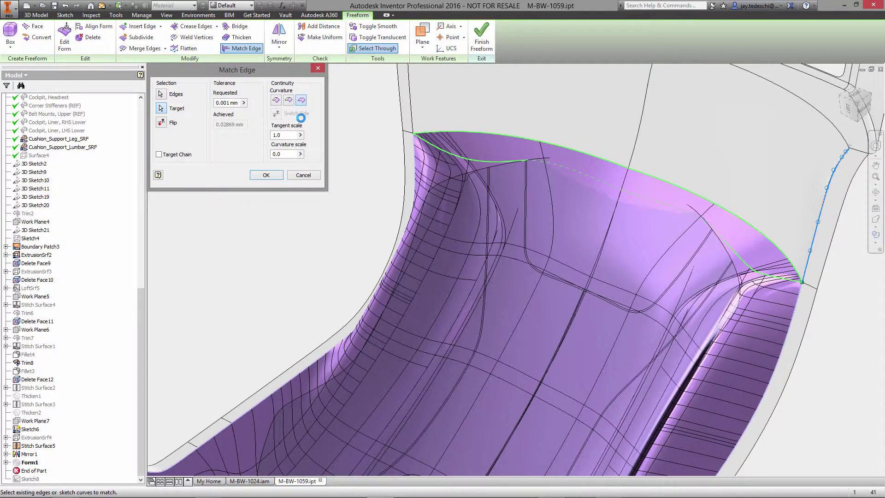
click(267, 176)
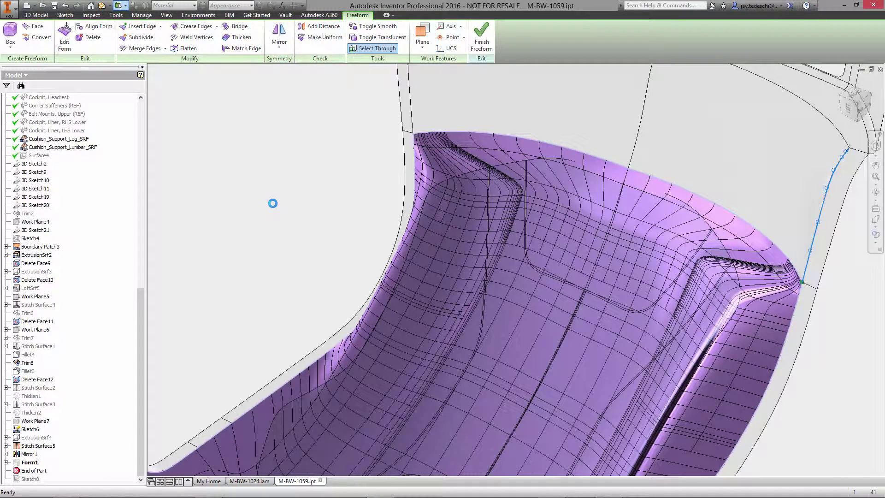
Step: Finish the freeform and roll End of Part forward to include Sketch8
click(481, 37)
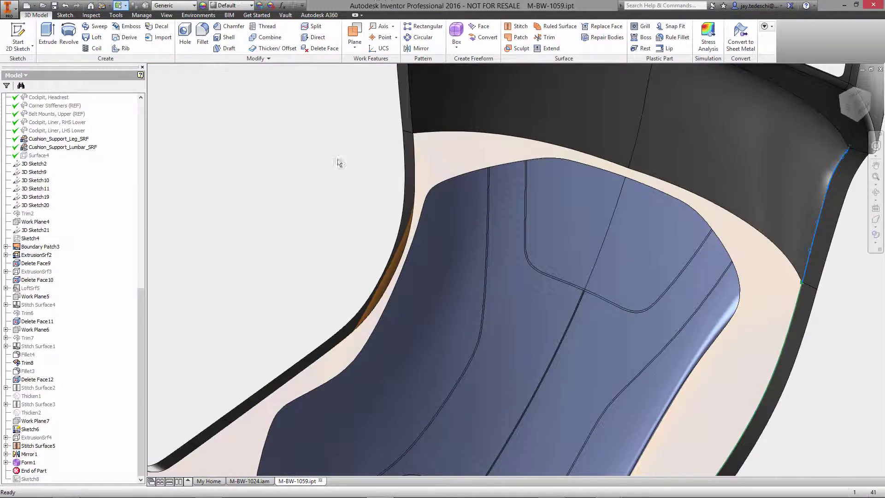
mouse_move(138, 311)
mouse_down()
mouse_move(149, 115)
mouse_move(148, 357)
mouse_up()
key(F6)
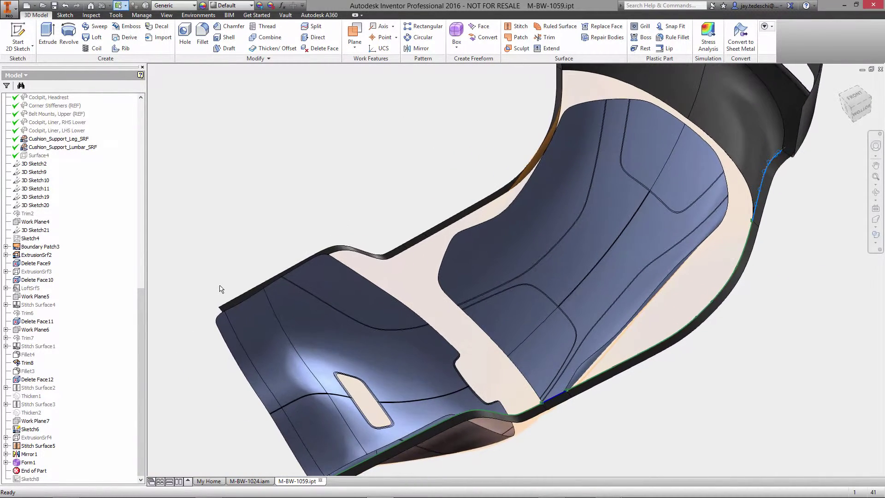
drag(32, 470, 48, 483)
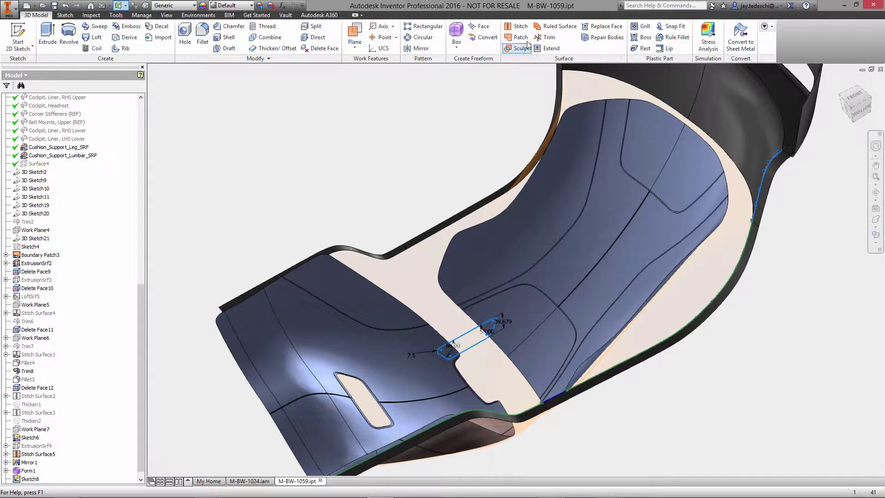
Step: Trim the seat surface with Sketch8, removing the pocket and lower edge regions
click(545, 37)
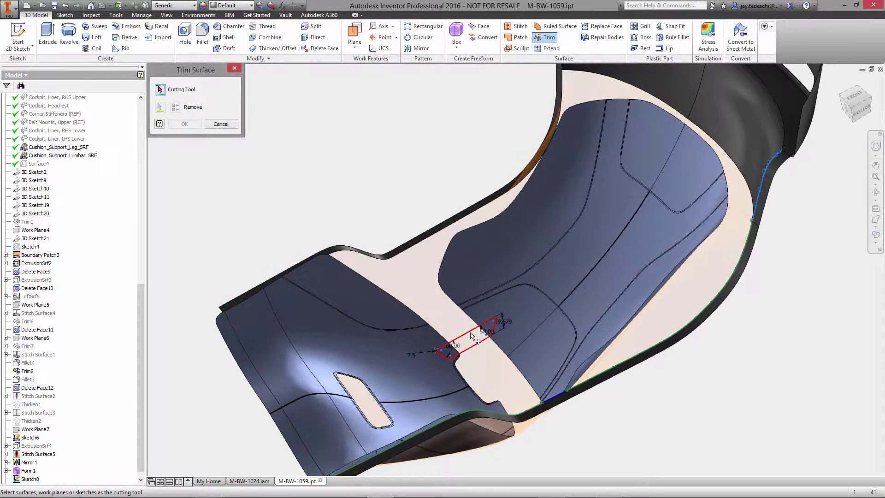
click(471, 340)
click(426, 283)
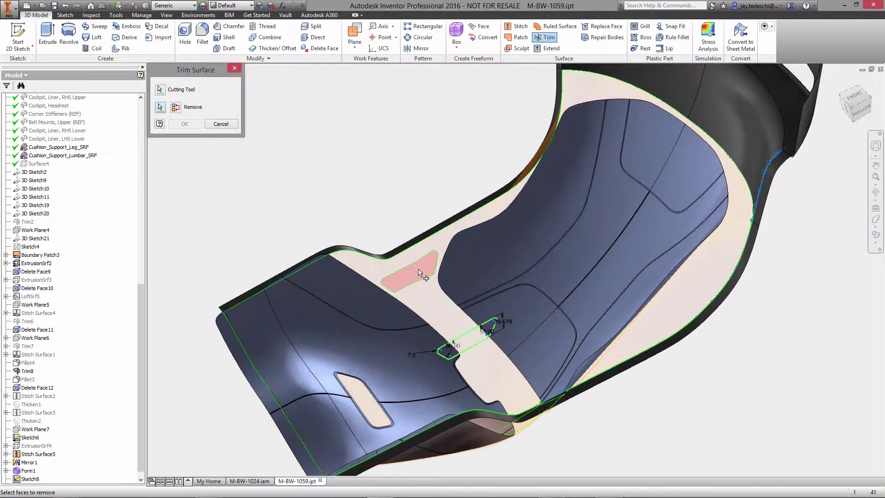
click(535, 419)
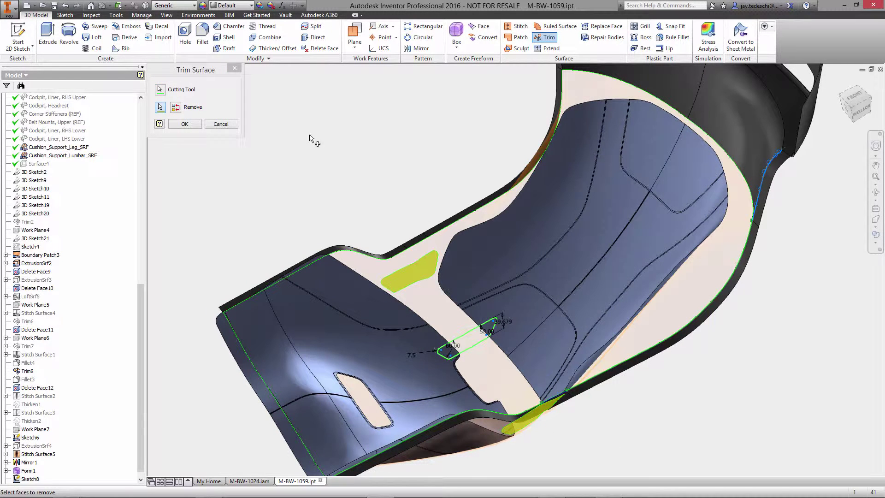
click(185, 124)
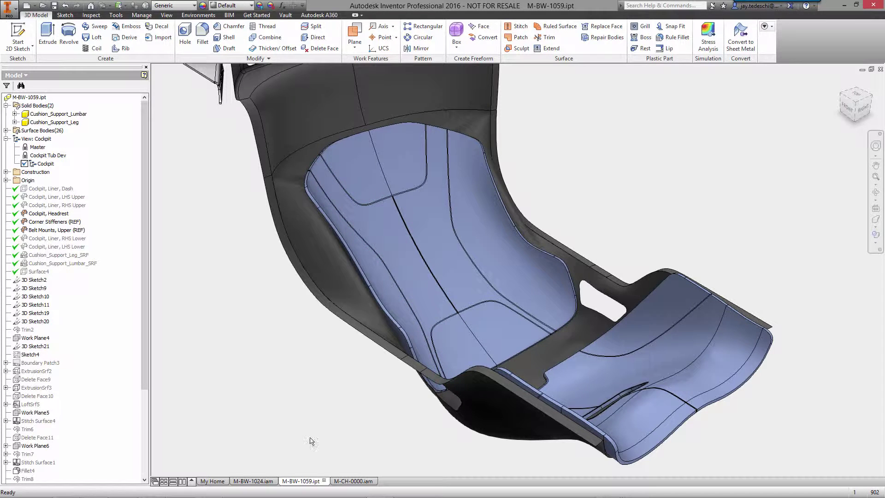
Step: Switch to the M-CH-0000.iam chassis assembly document
click(351, 481)
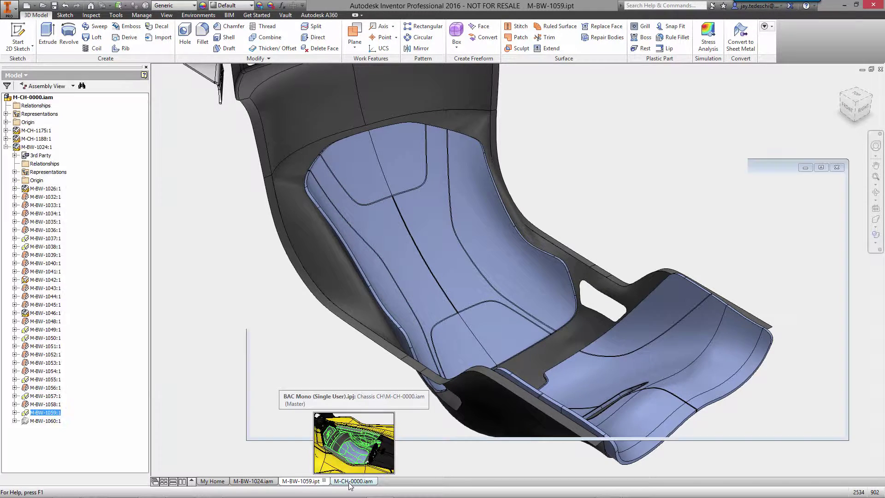